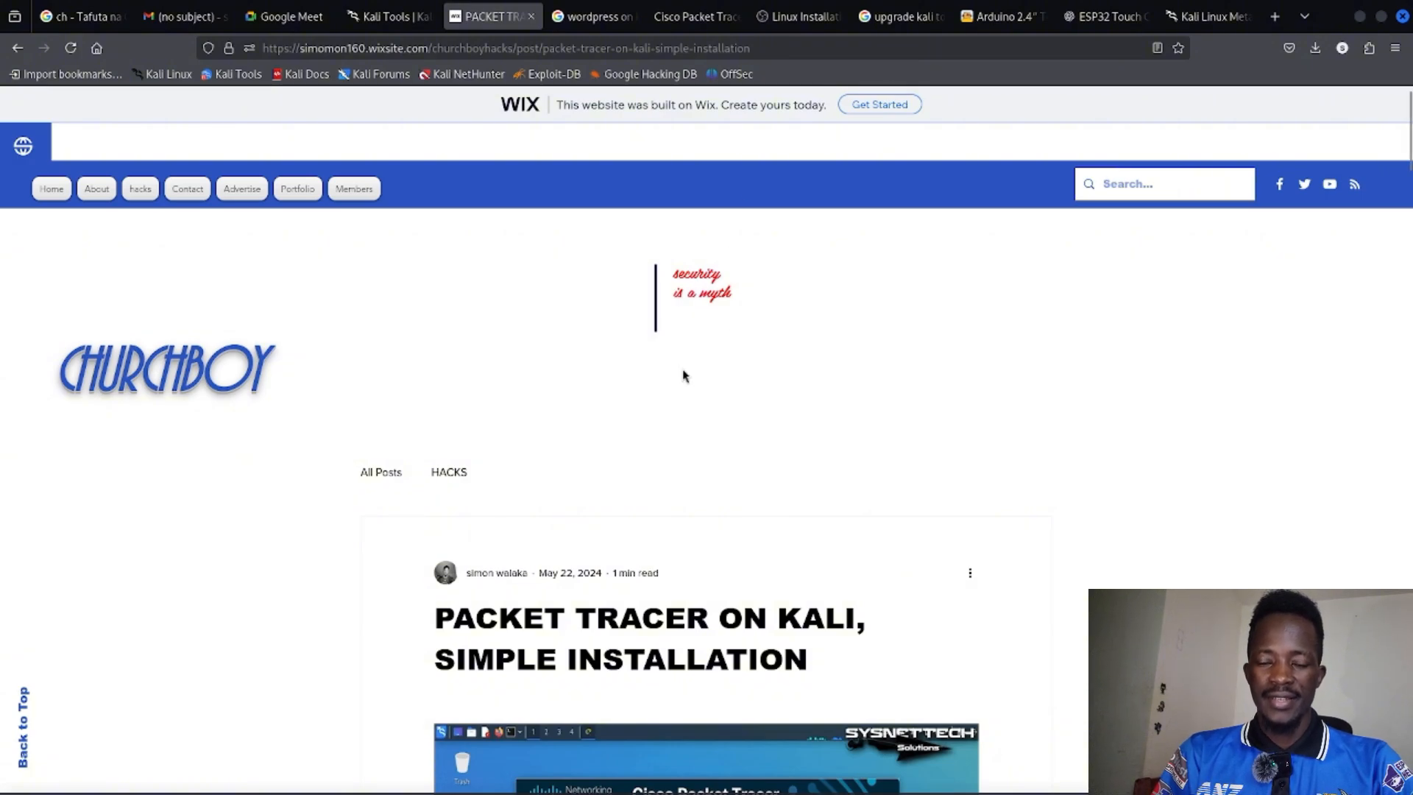
# - Read through the blog post on installing Packet Tracer on Kali, including the dependencies, download links and install commands
pyautogui.scroll(-1, 675, 399)
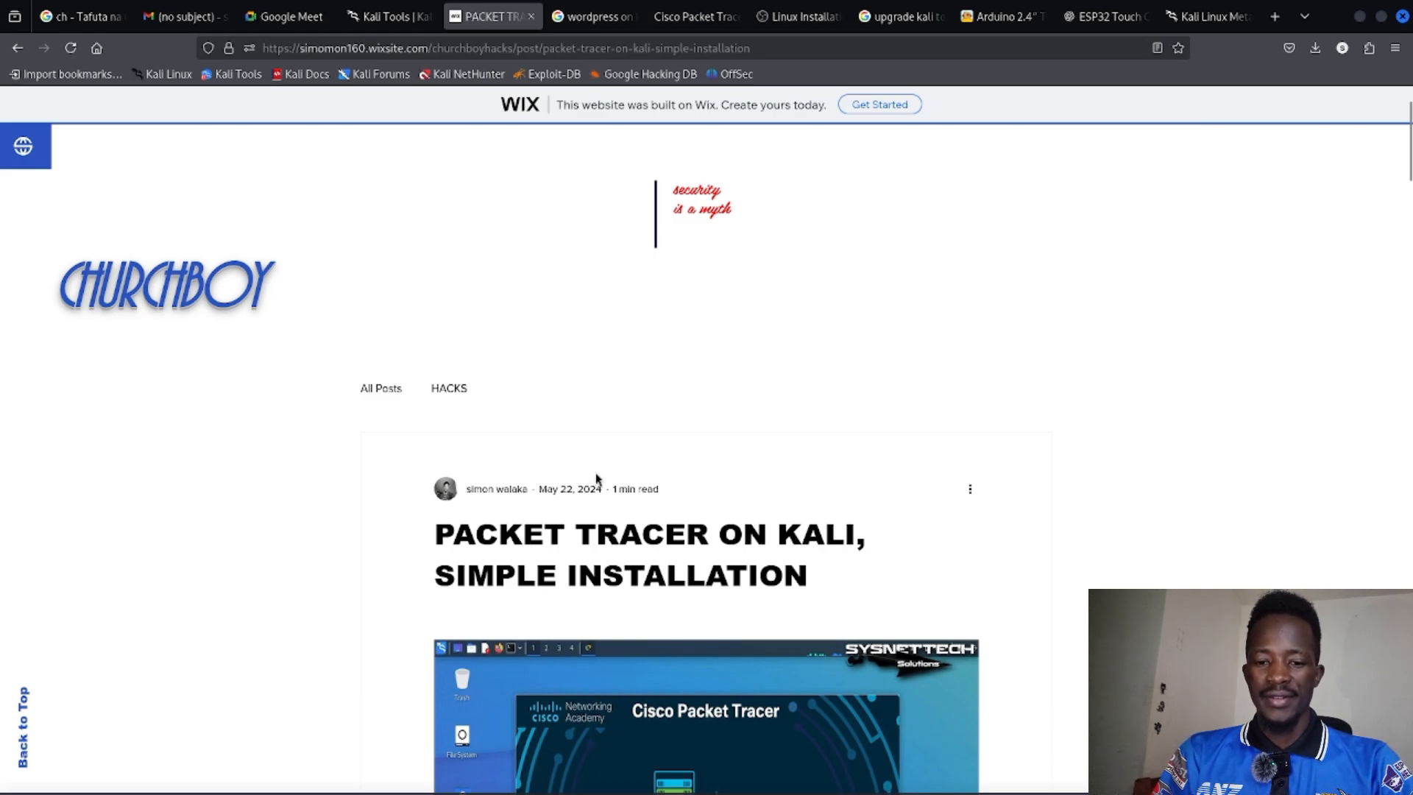
pyautogui.scroll(-3, 597, 480)
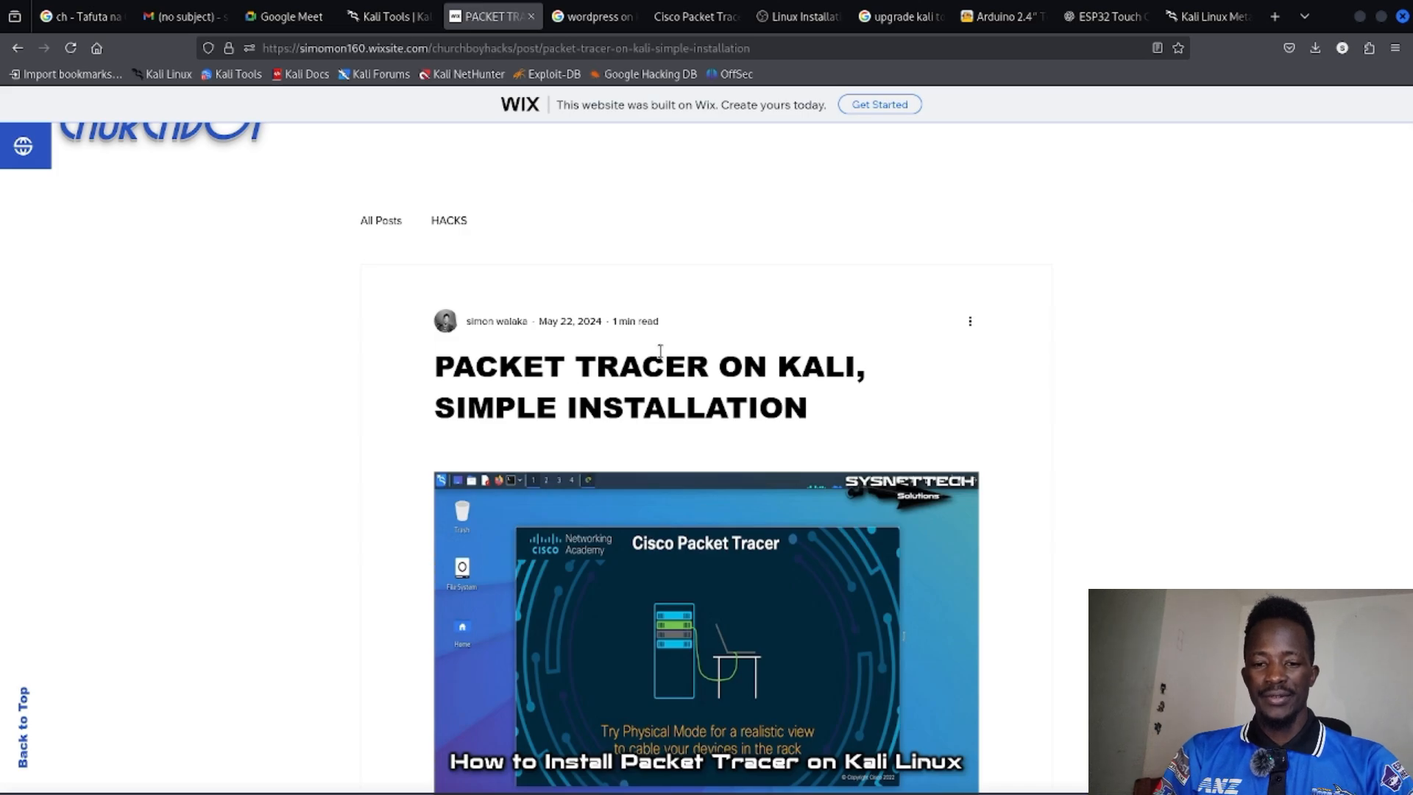
pyautogui.scroll(-5, 662, 354)
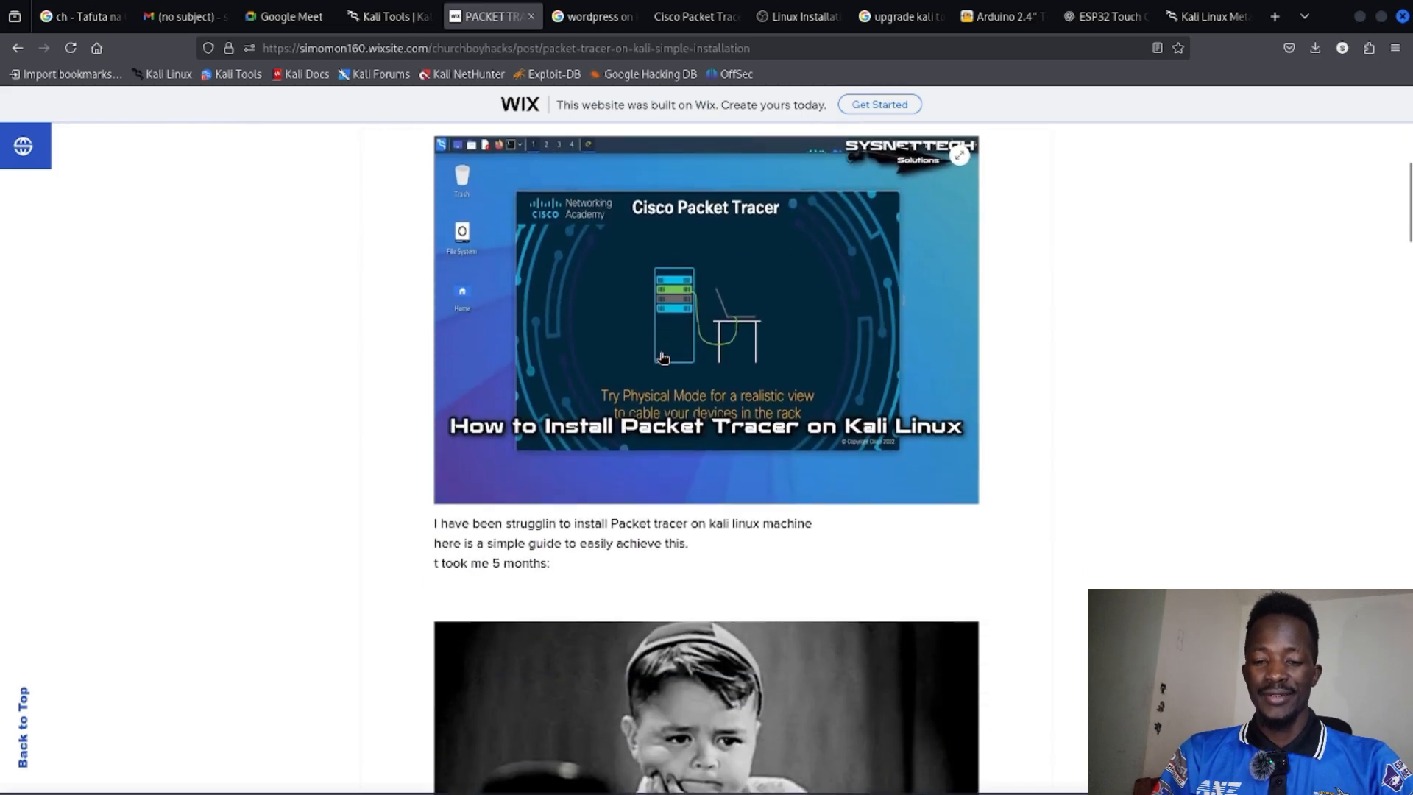
pyautogui.scroll(-12, 661, 356)
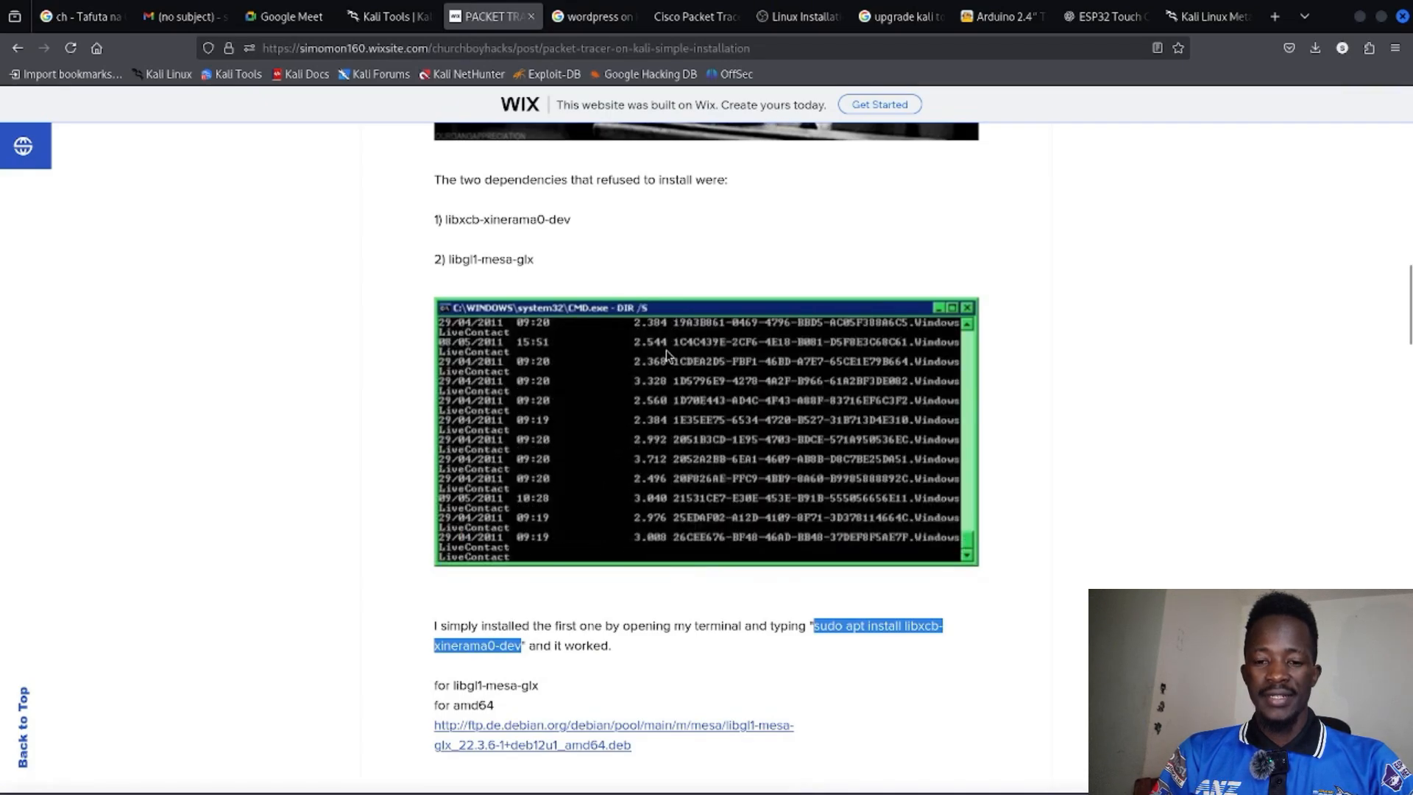
pyautogui.scroll(-5, 665, 354)
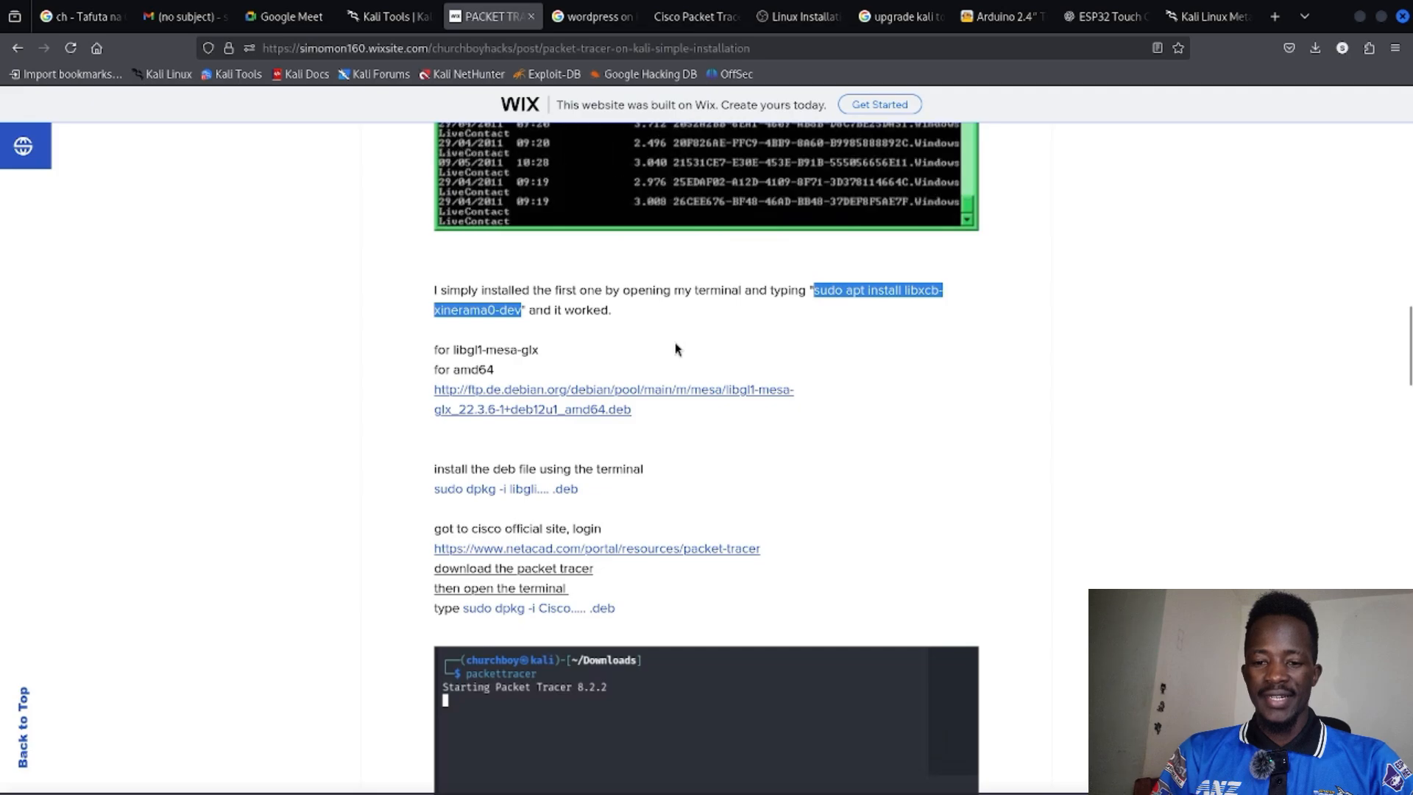
pyautogui.scroll(-15, 677, 349)
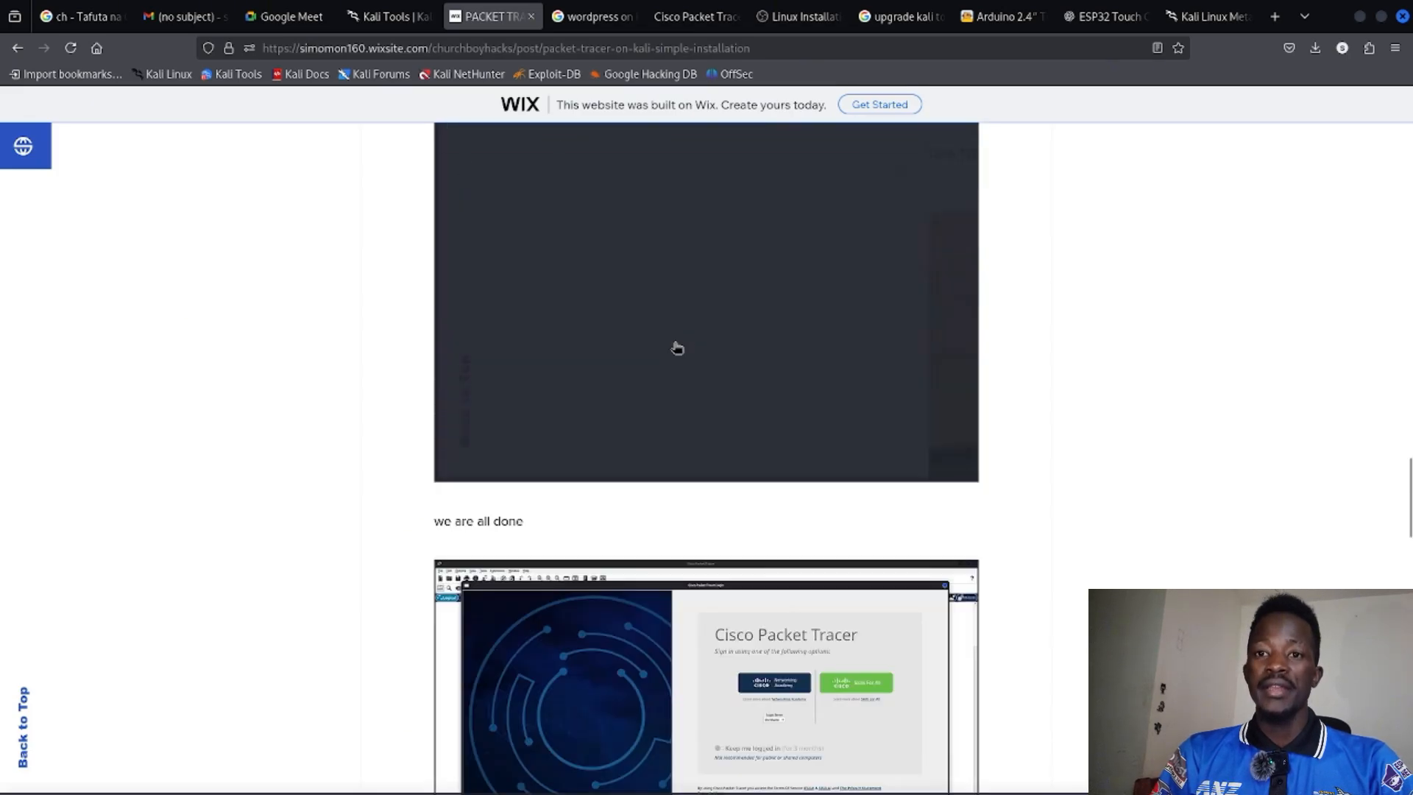
pyautogui.scroll(-1, 677, 348)
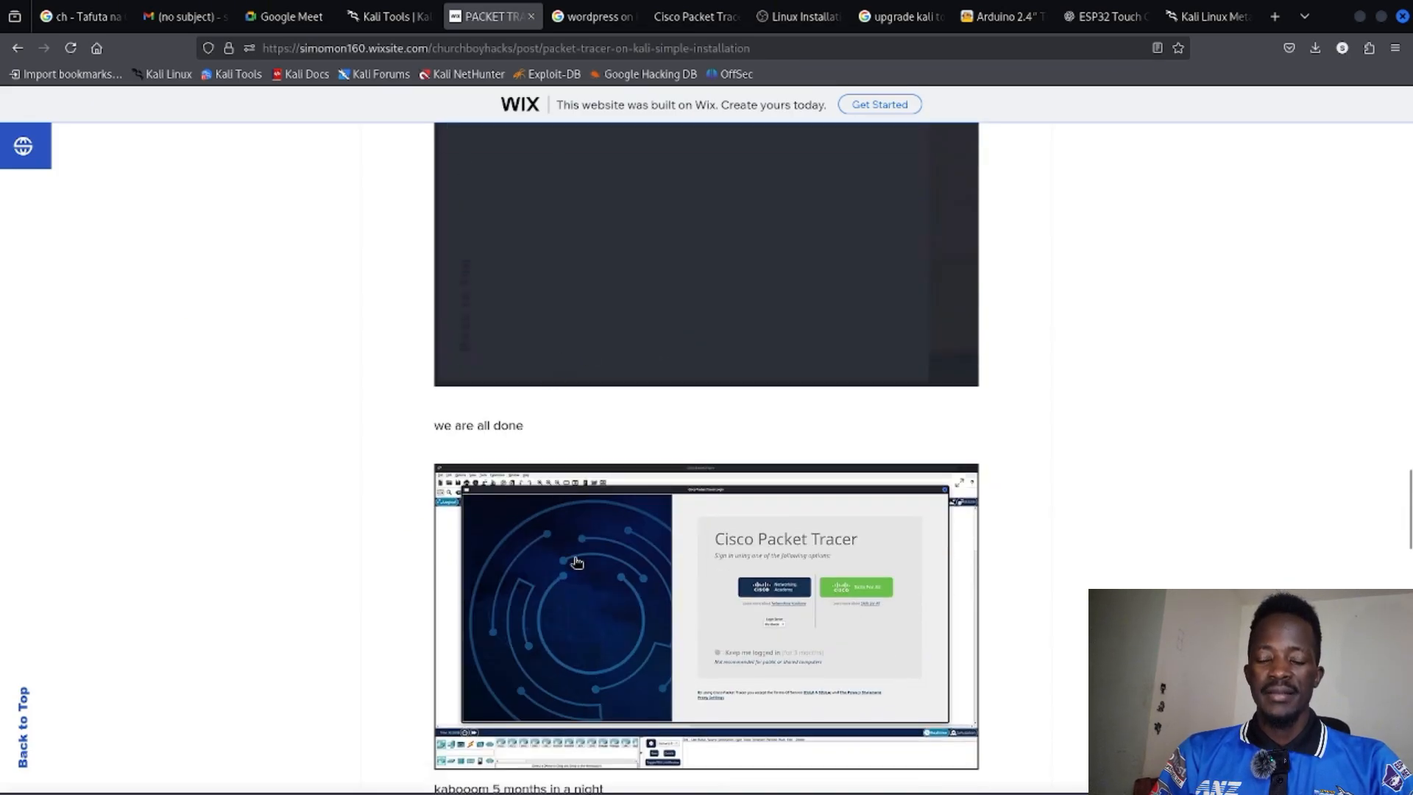
# - Switch to Cisco Packet Tracer and look through the available end devices, components, connection cables and remaining device categories
pyautogui.moveTo(432, 788)
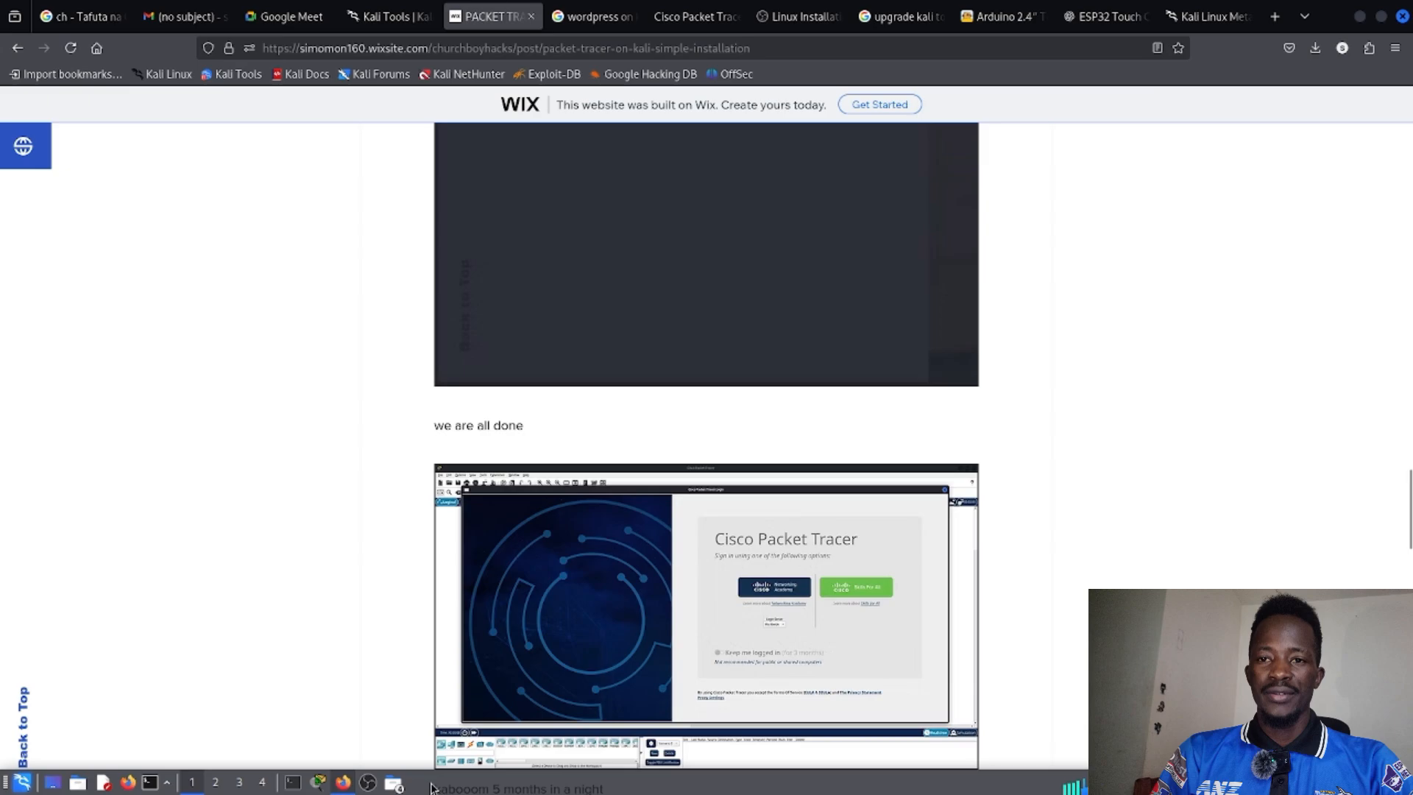
pyautogui.click(321, 784)
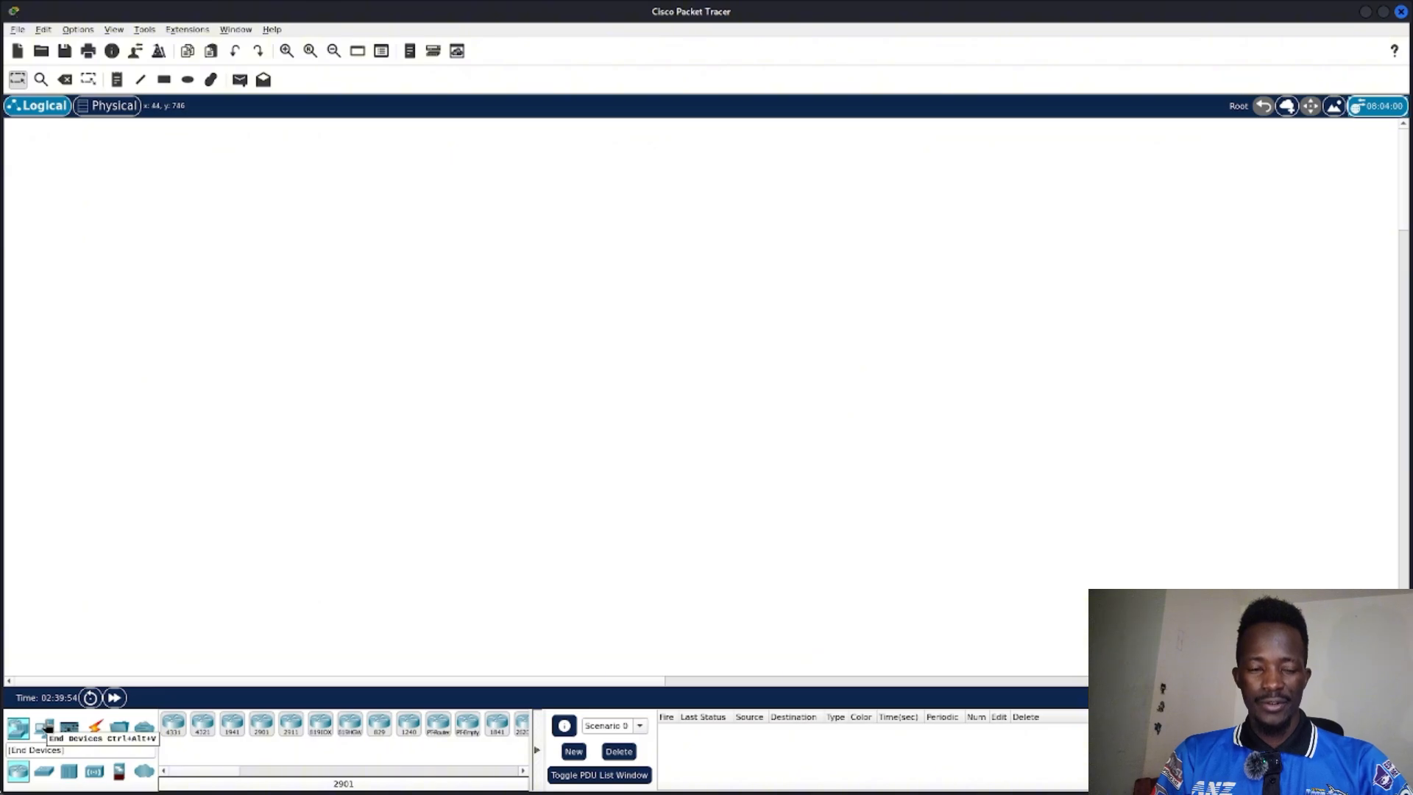
pyautogui.click(46, 727)
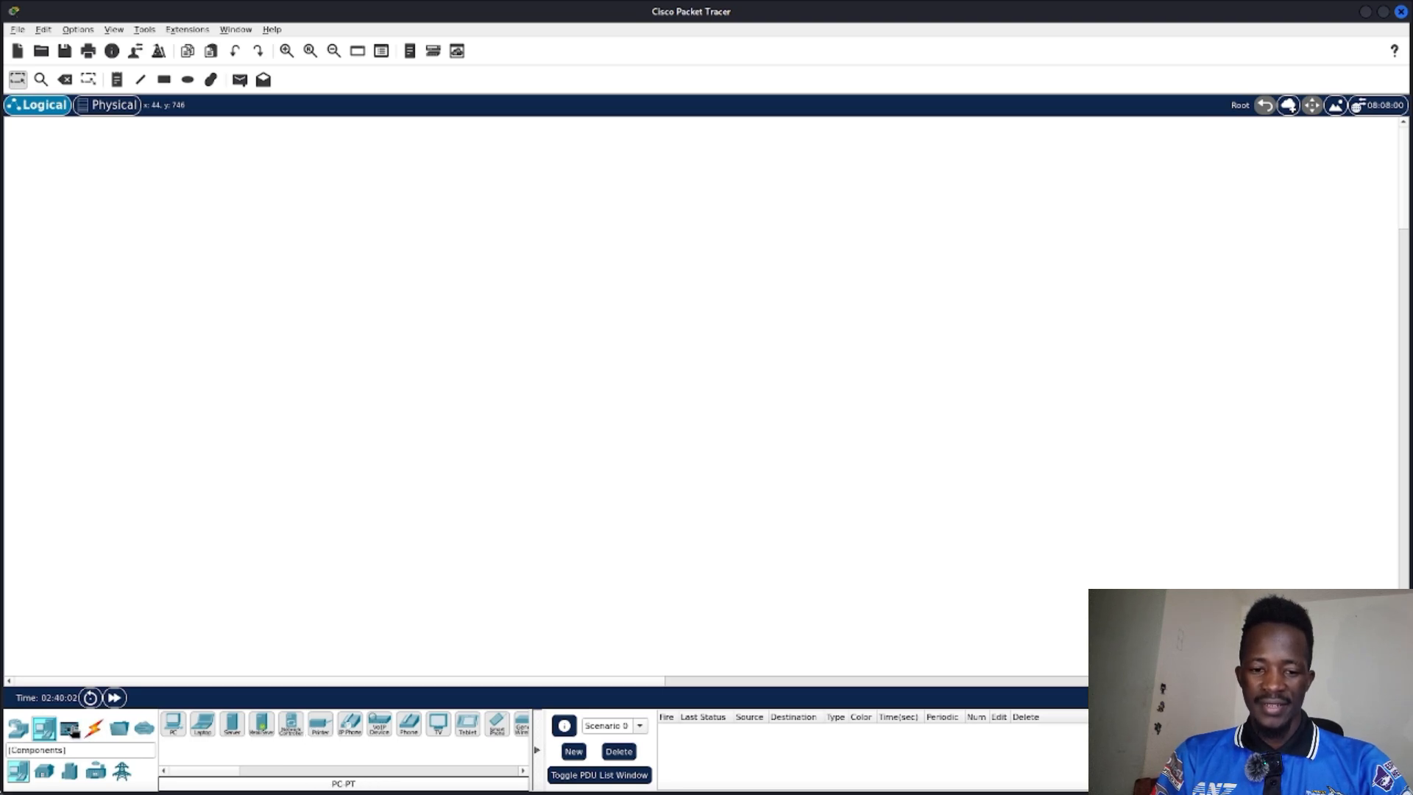
pyautogui.click(70, 729)
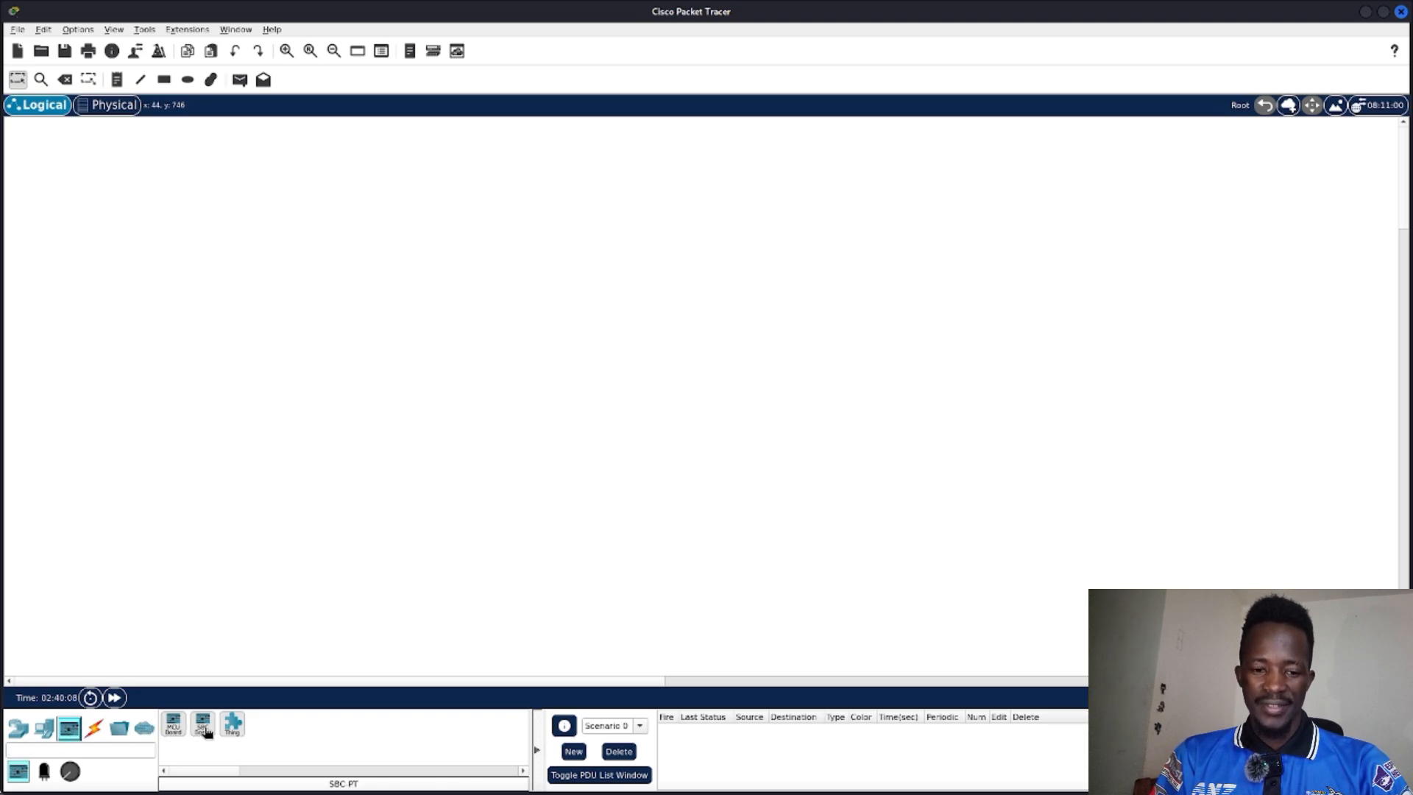
pyautogui.click(96, 729)
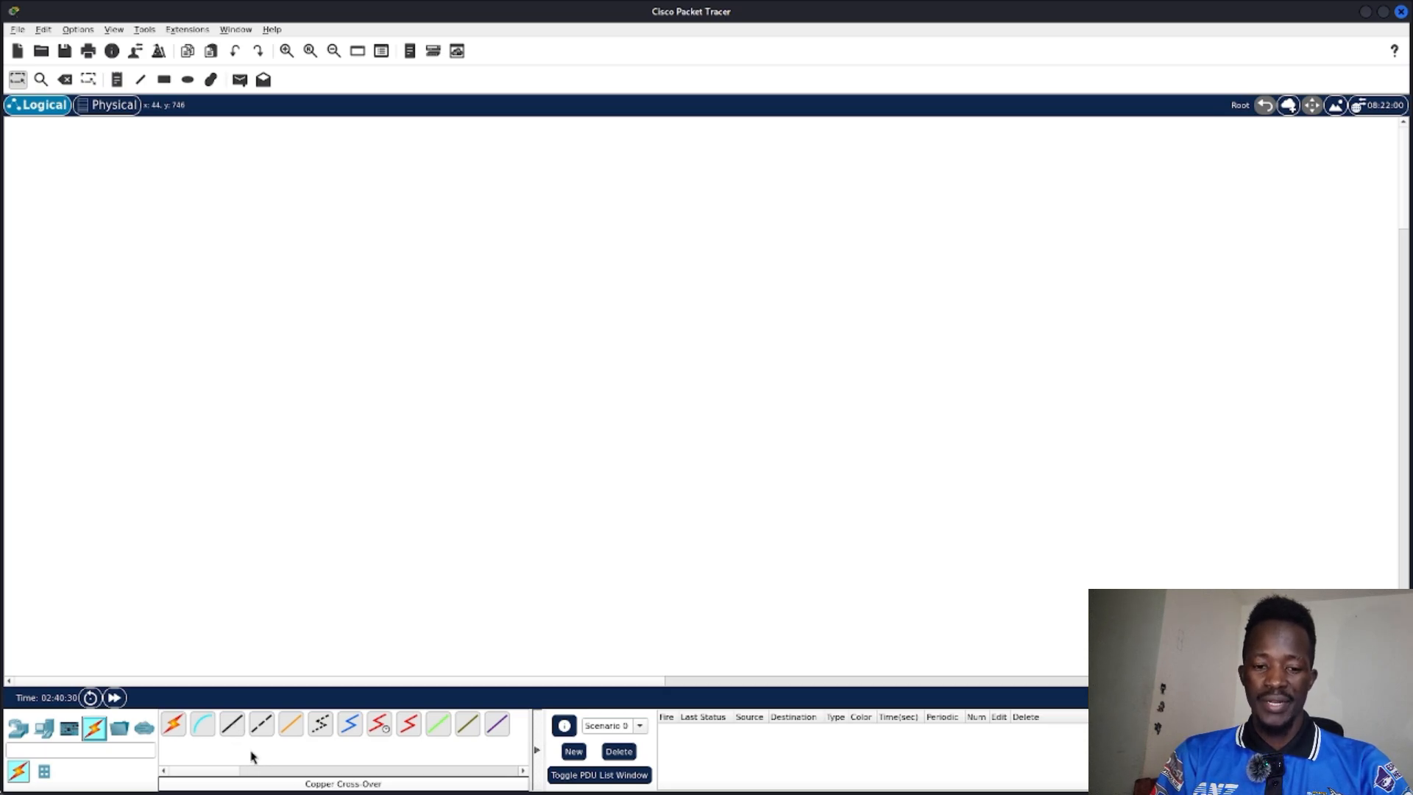
pyautogui.click(128, 728)
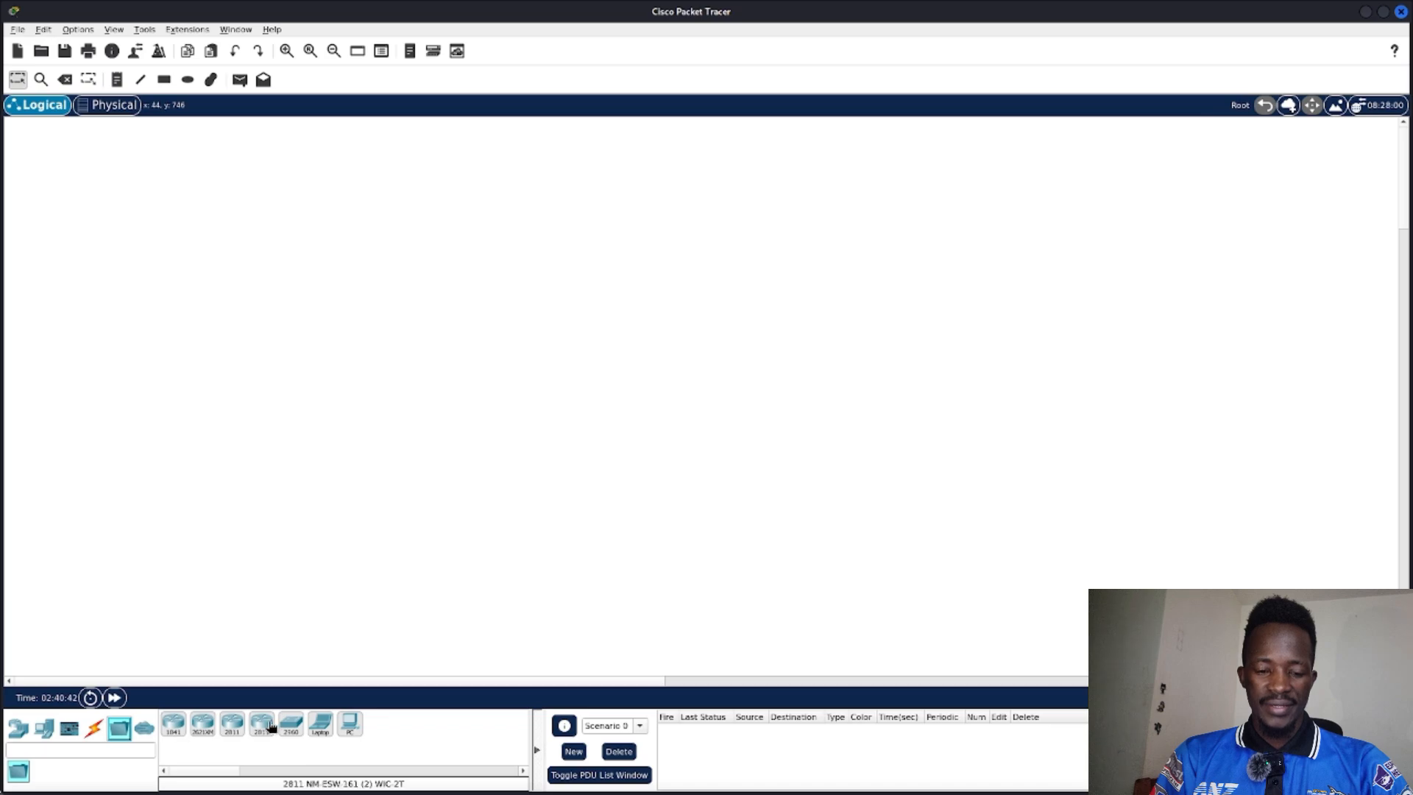
pyautogui.click(144, 729)
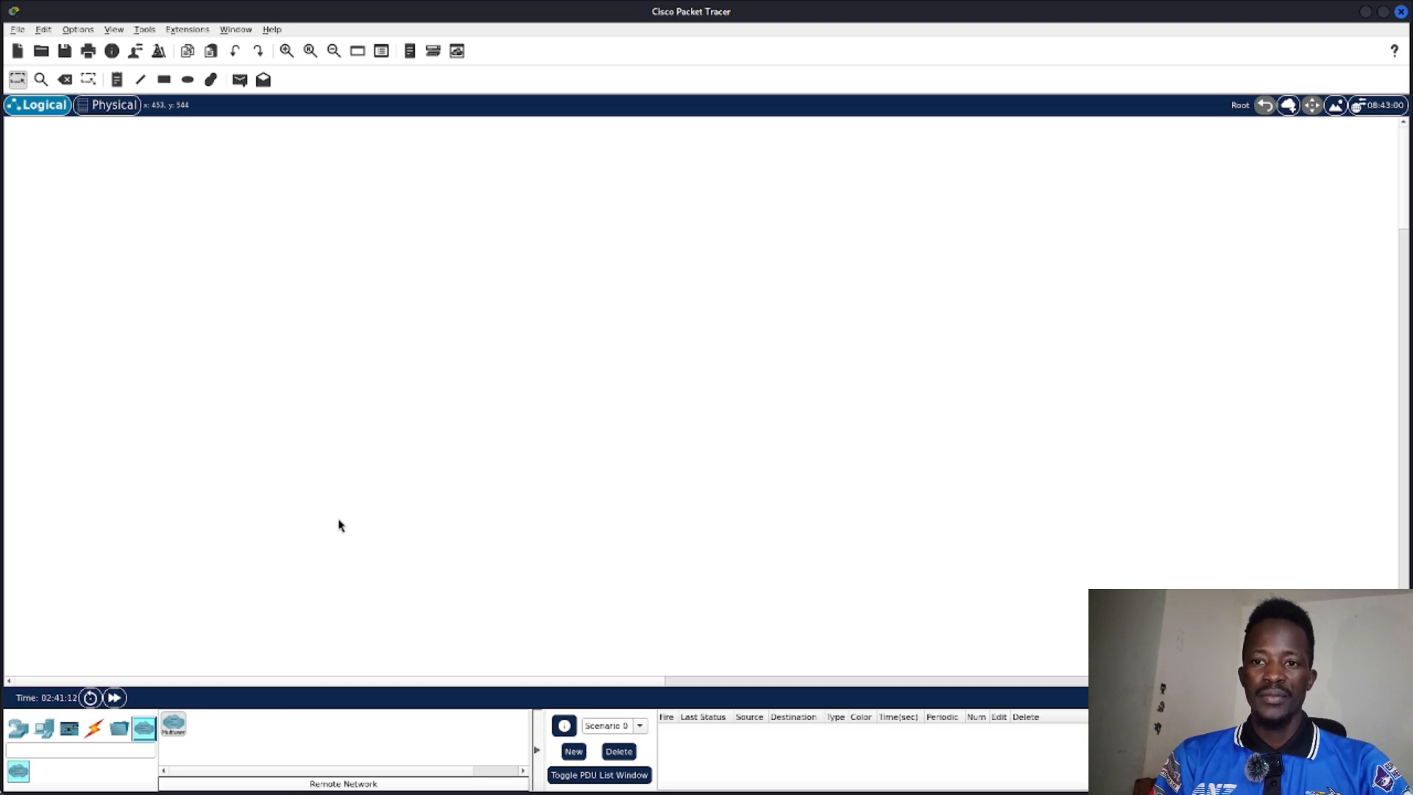
# - Place a PC from the end devices near the left side of the empty logical workspace
pyautogui.click(18, 728)
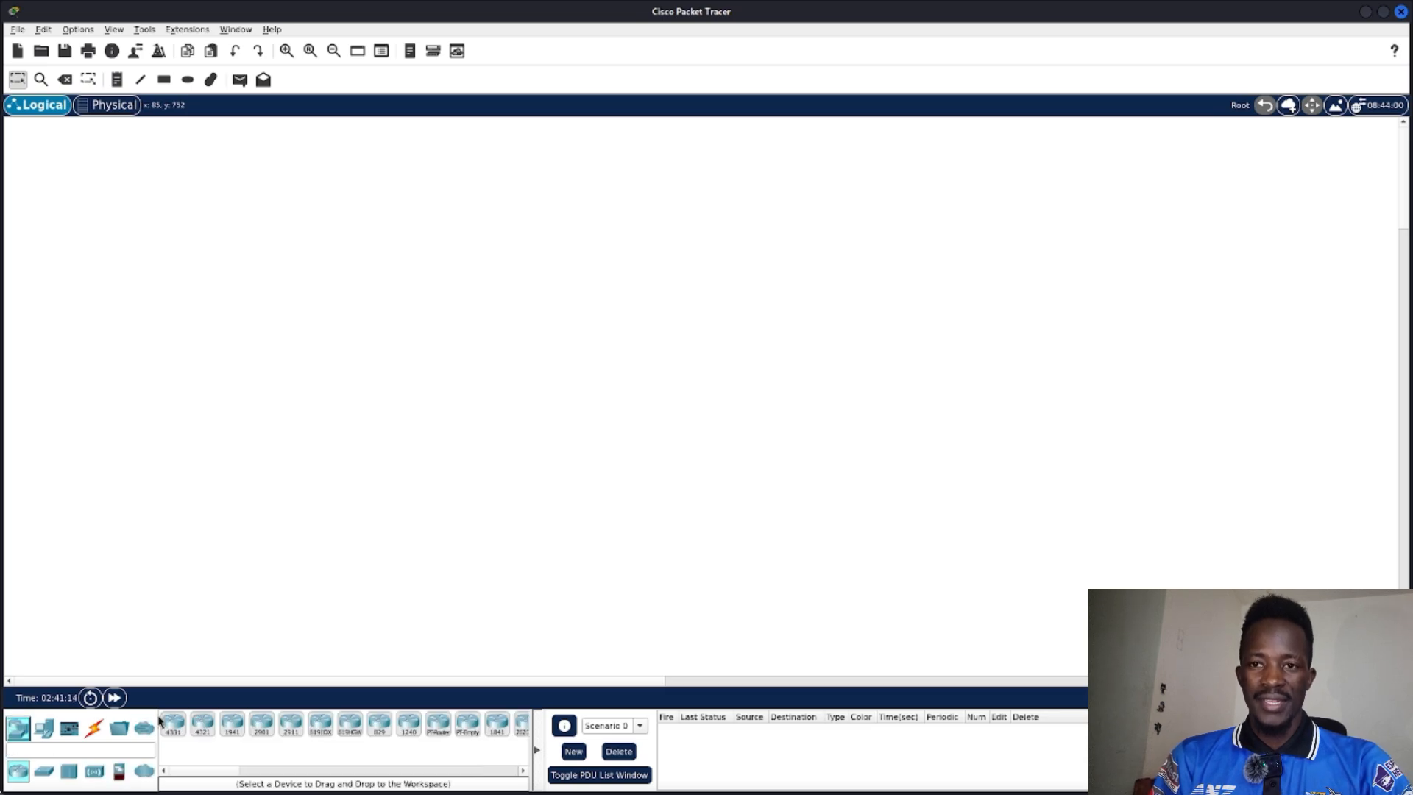
pyautogui.click(44, 728)
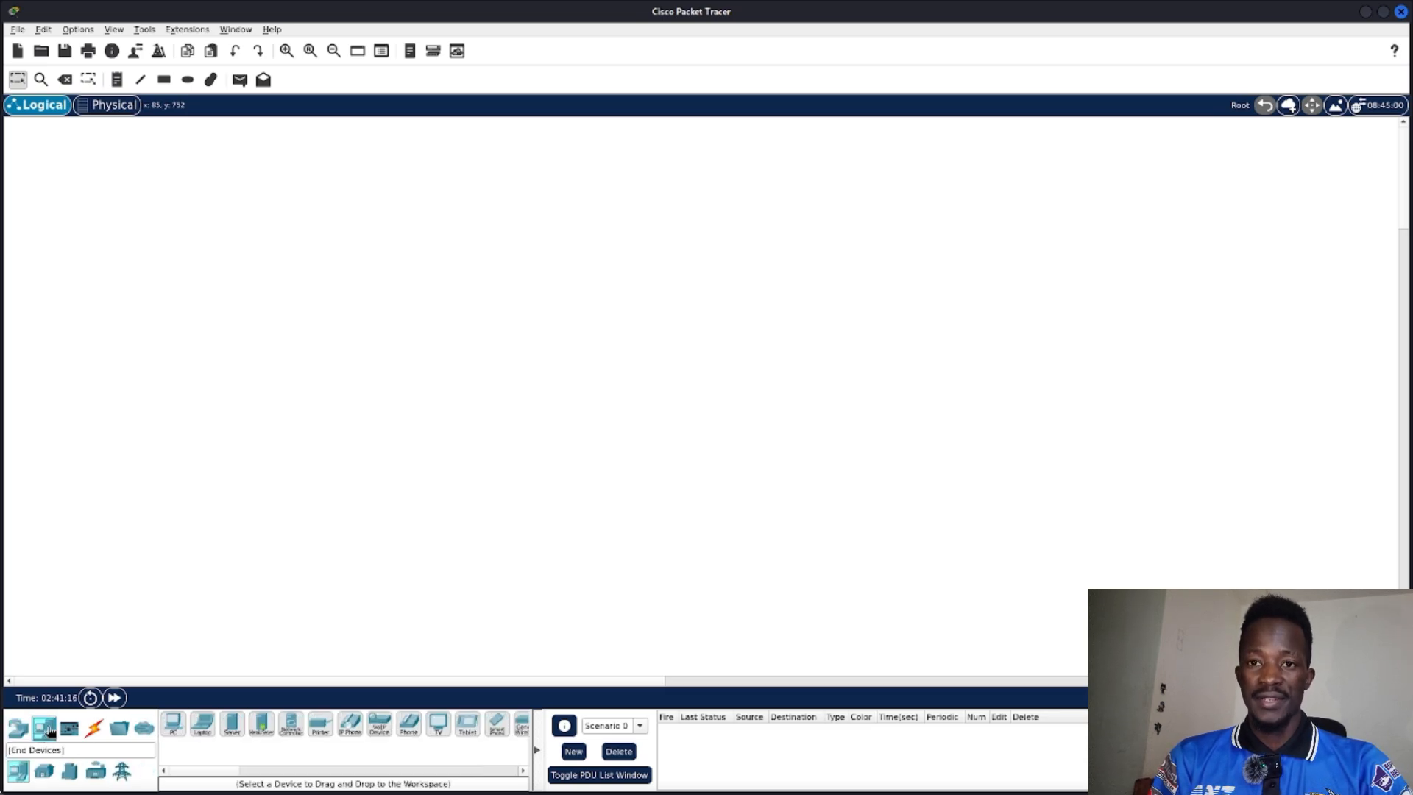
pyautogui.click(173, 724)
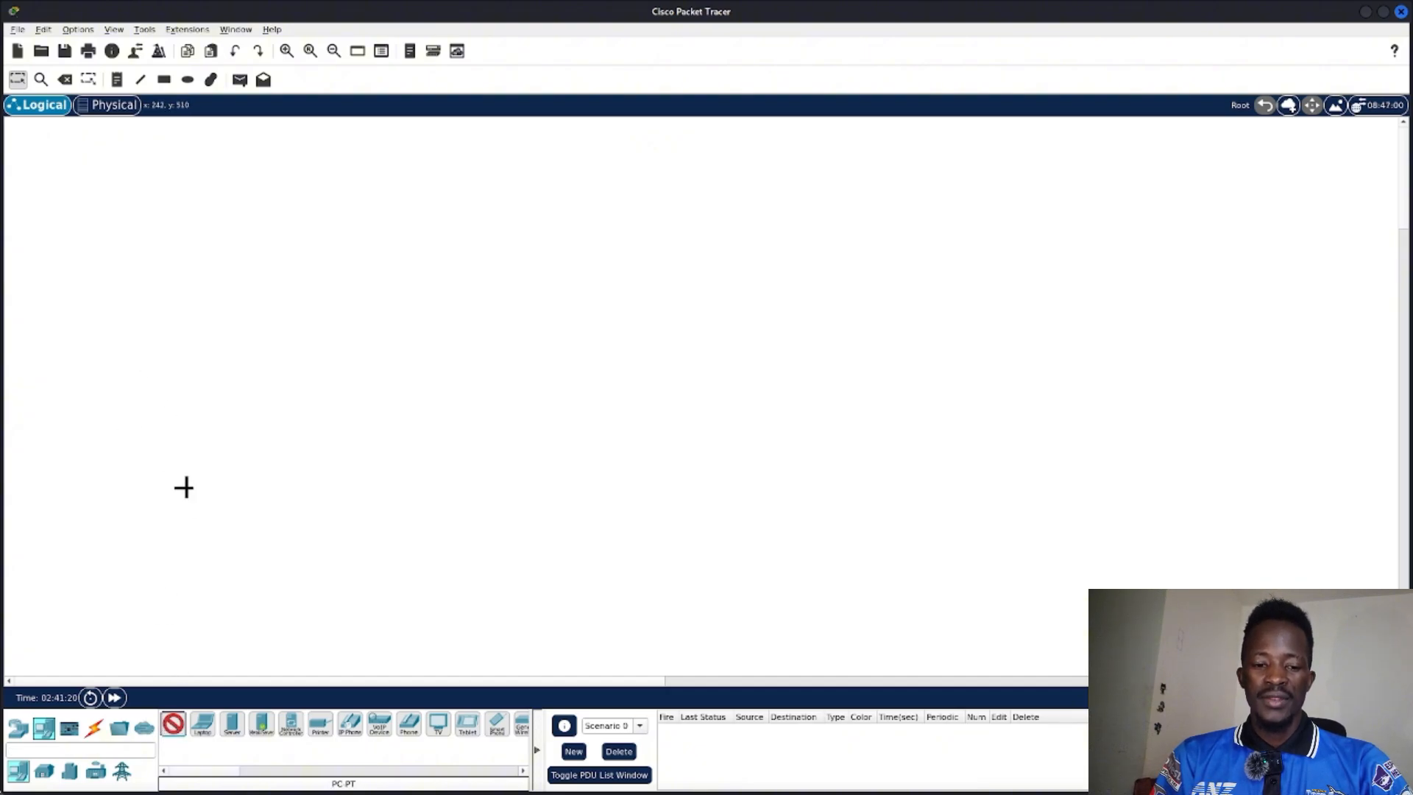
pyautogui.click(174, 350)
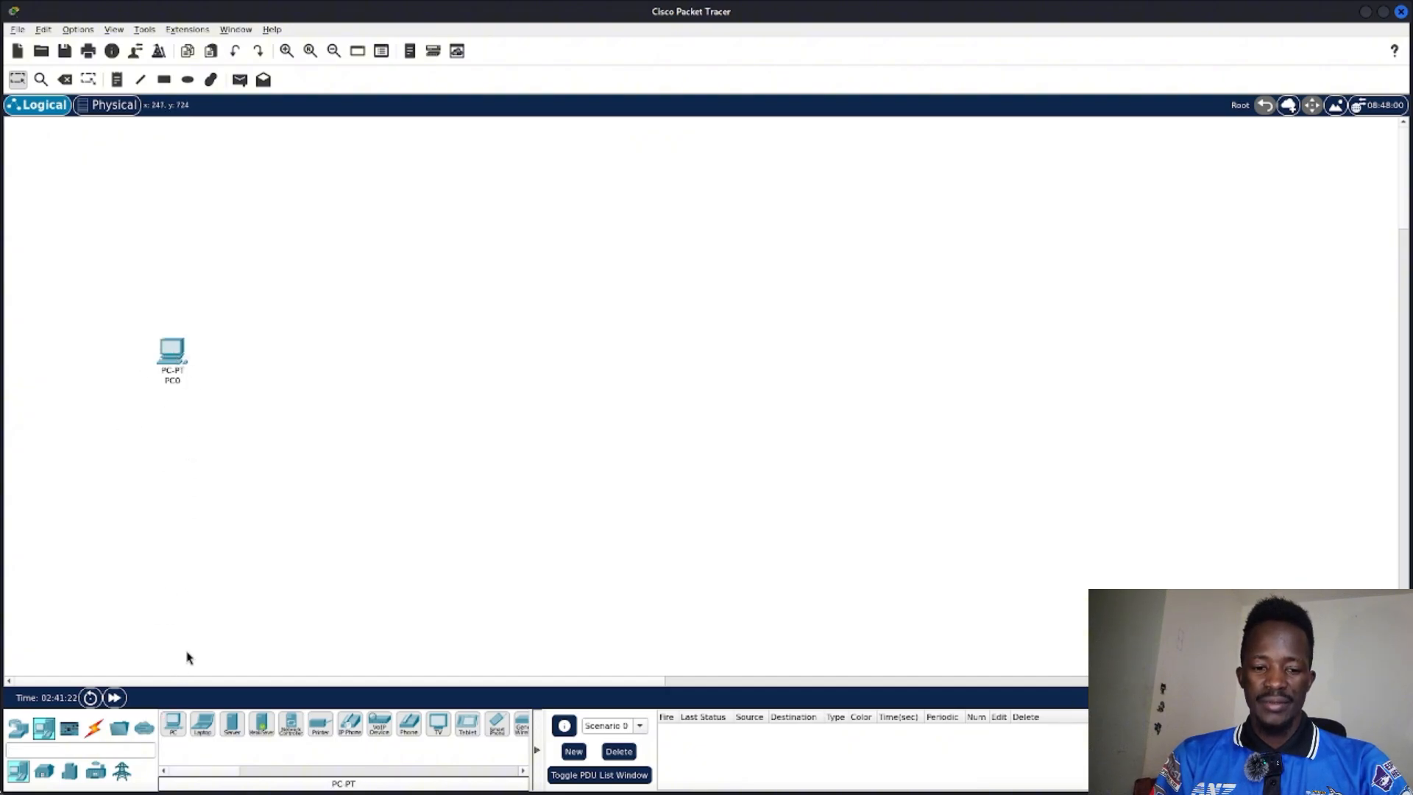
# - Add a 4321 router beside PC0 and move it far to the right, towards the middle of the workspace
pyautogui.click(20, 727)
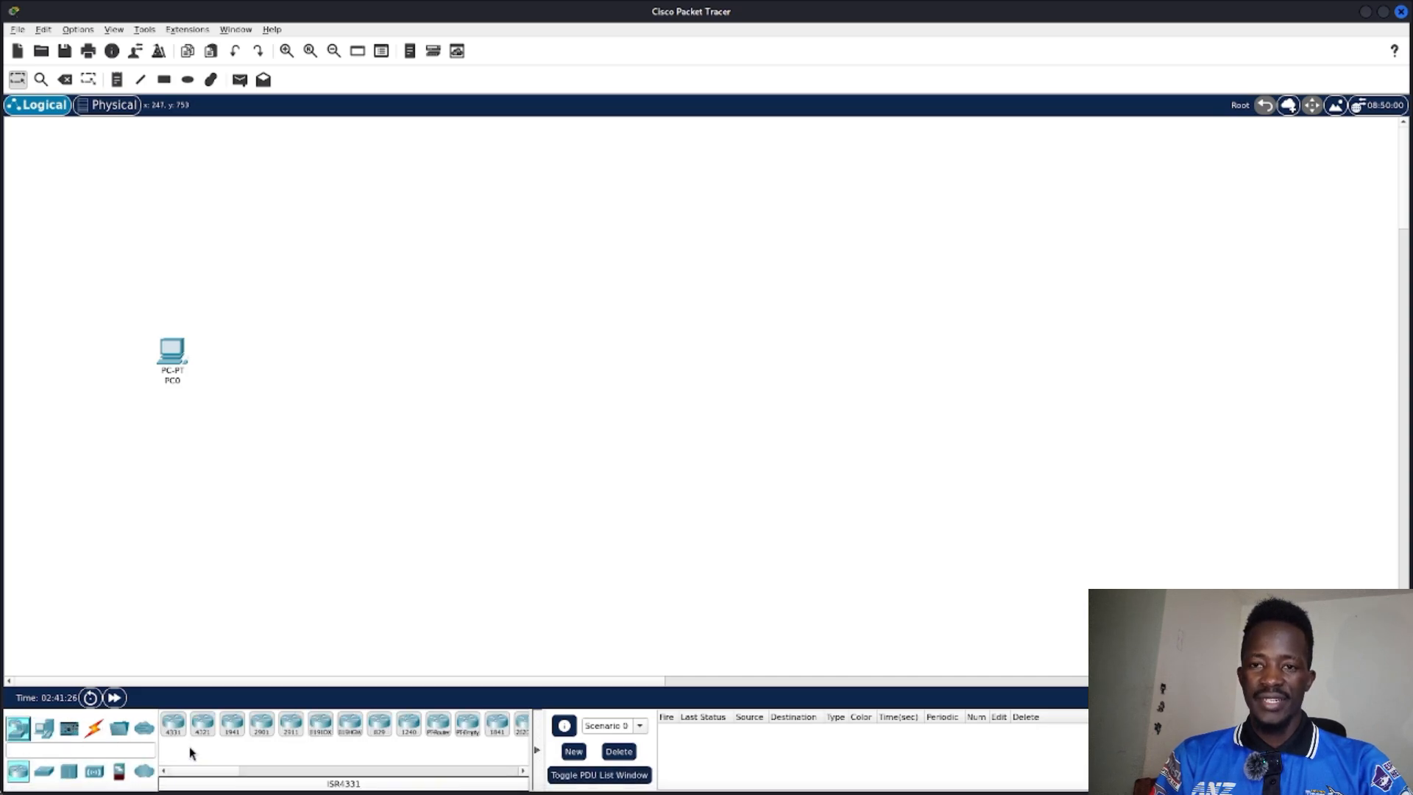
pyautogui.click(202, 723)
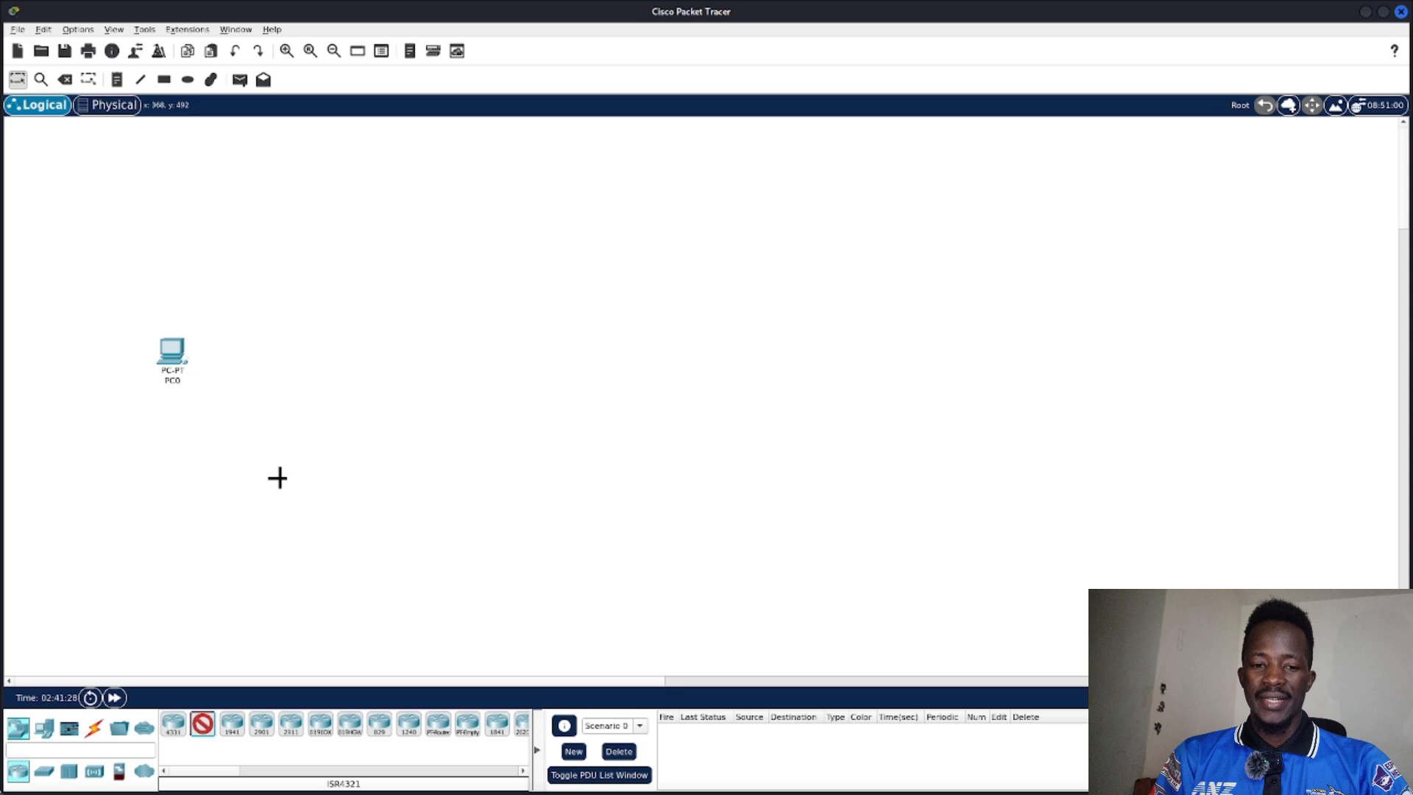
pyautogui.click(250, 360)
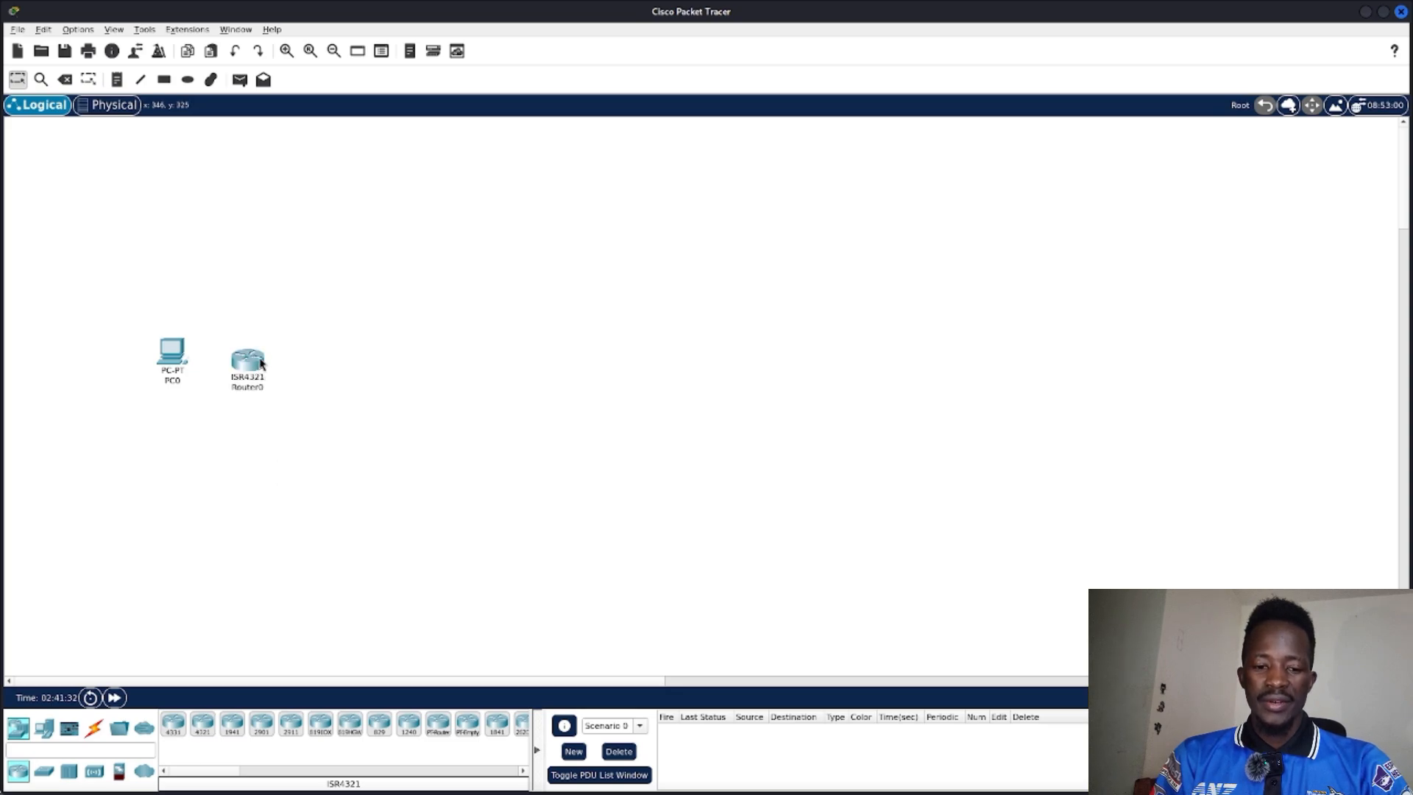
pyautogui.moveTo(253, 361)
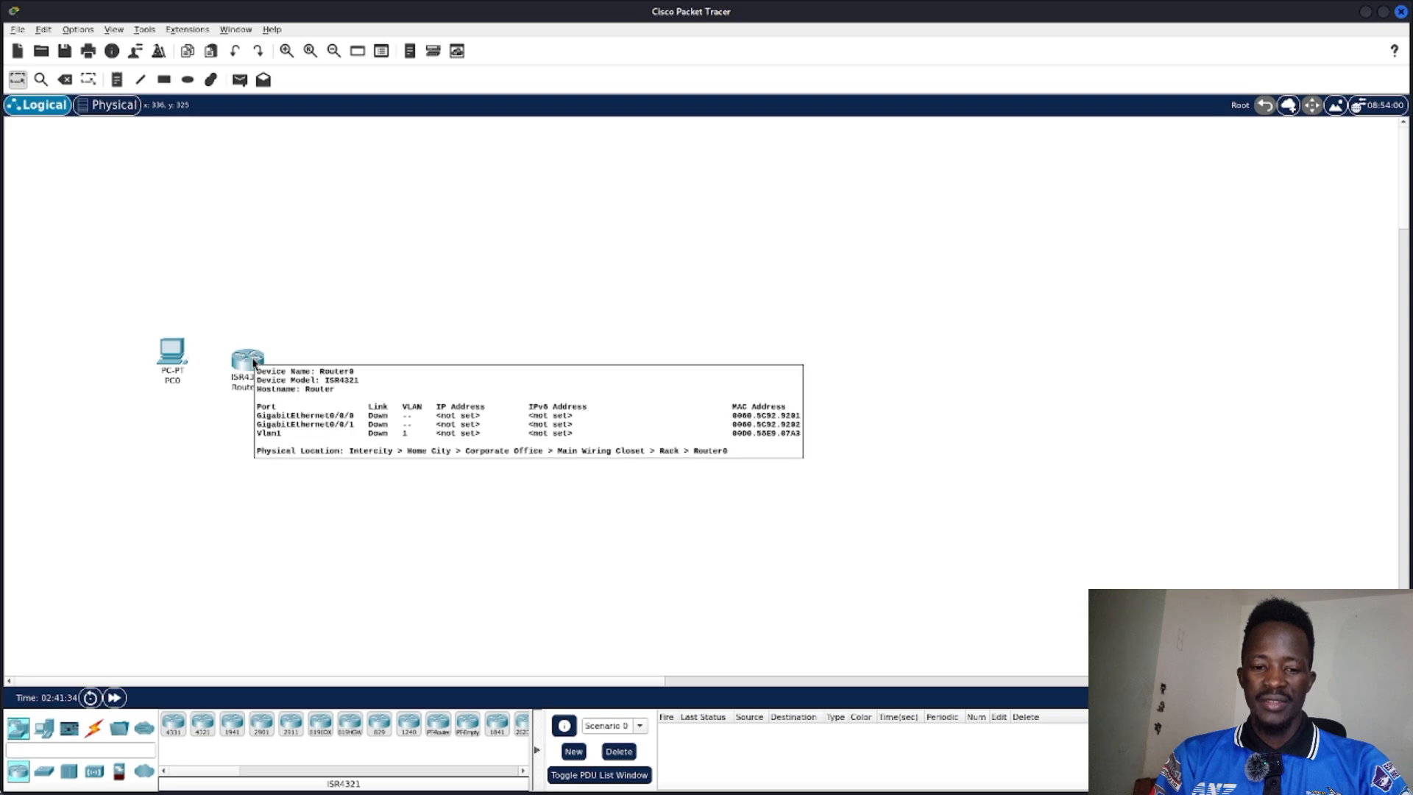
pyautogui.moveTo(253, 361); pyautogui.dragTo(691, 357)
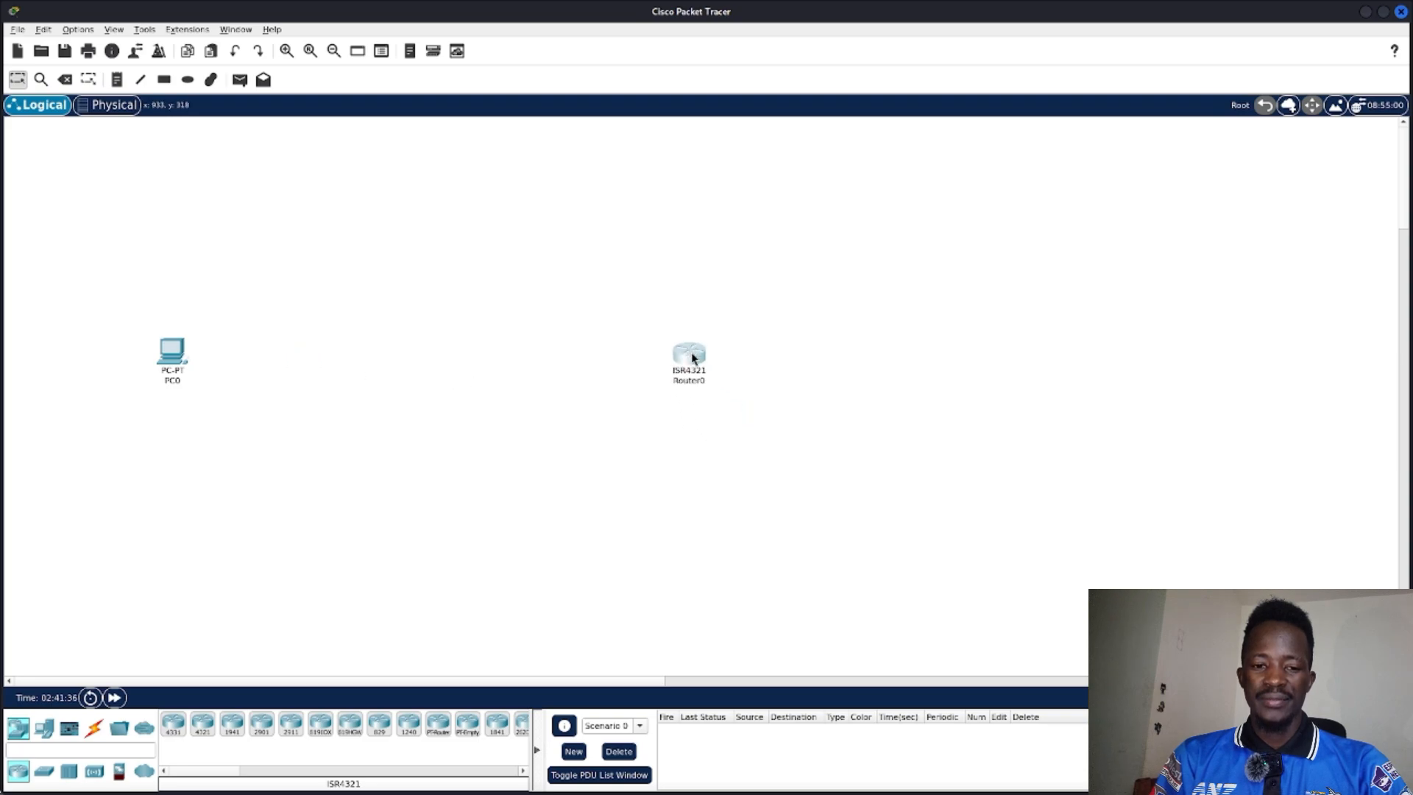
# - Place a 2960 switch just right of PC0 and move the router close to the switch's other side
pyautogui.click(18, 731)
pyautogui.click(44, 727)
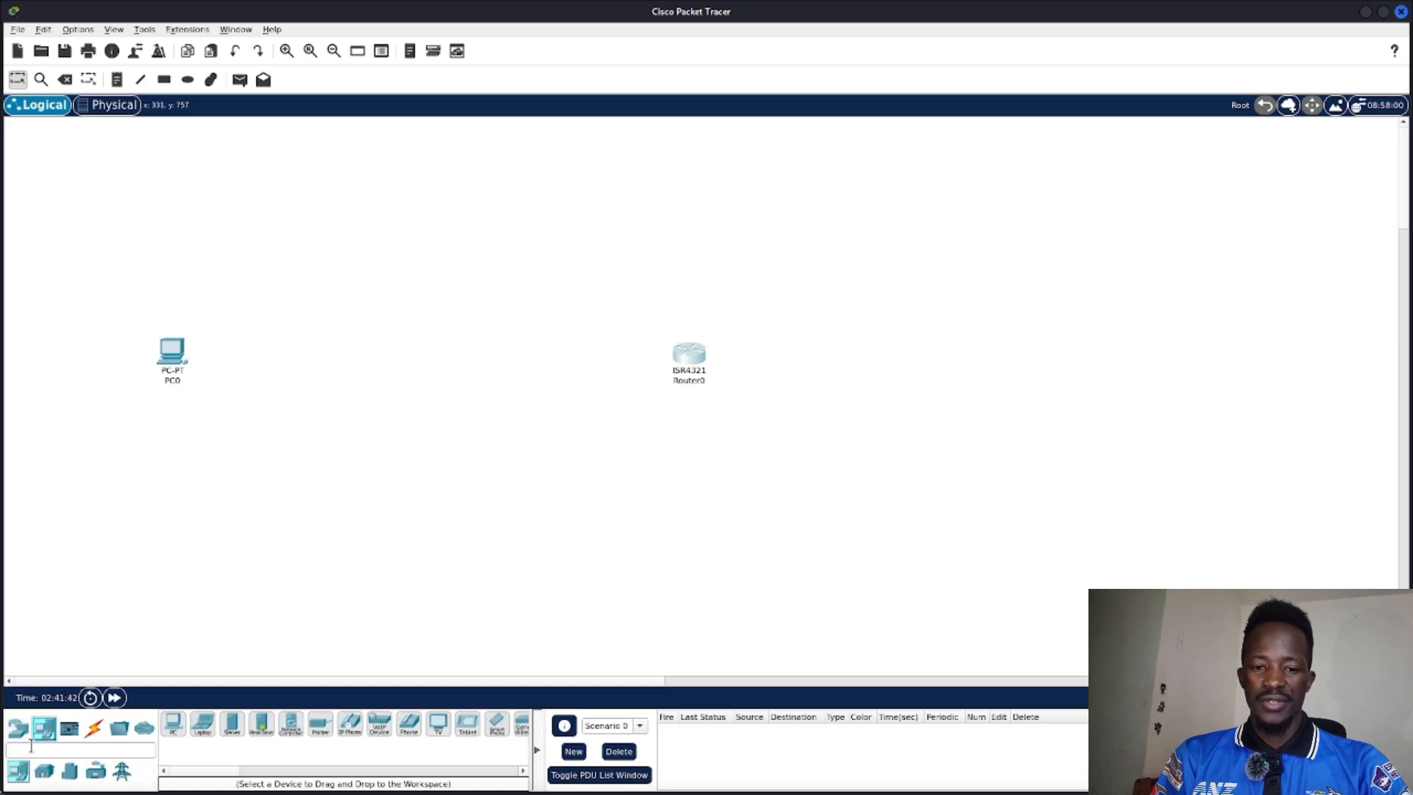
pyautogui.click(19, 730)
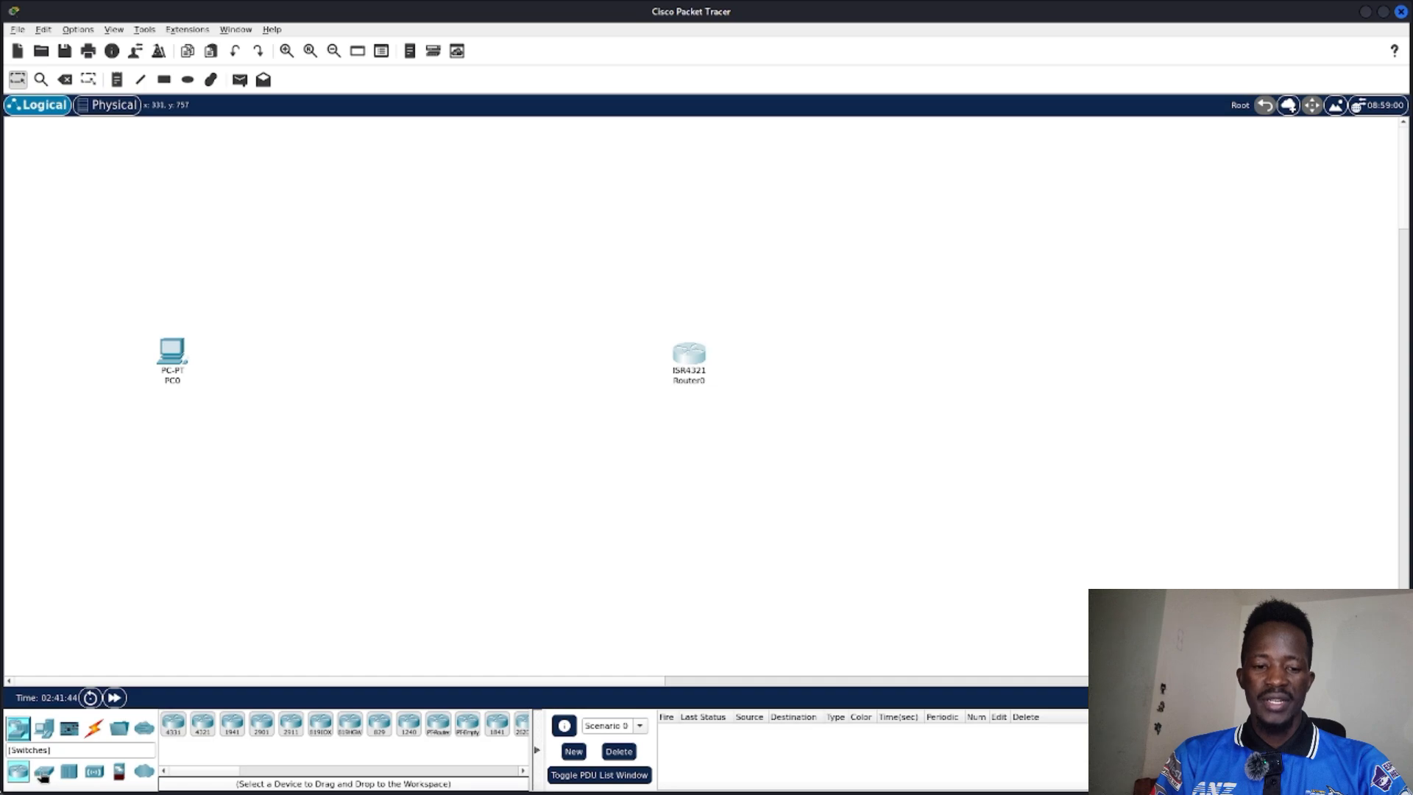
pyautogui.click(44, 771)
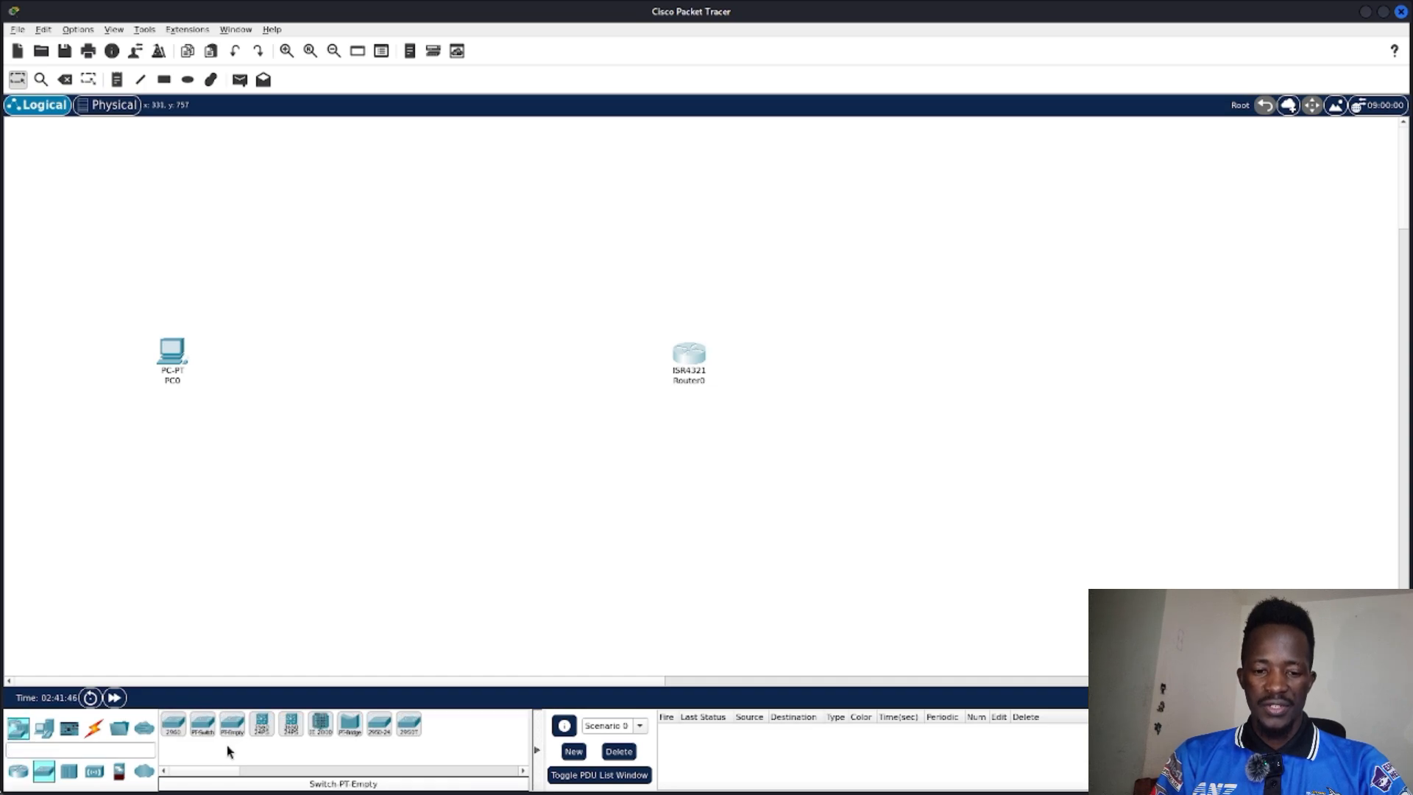
pyautogui.click(175, 730)
pyautogui.click(254, 347)
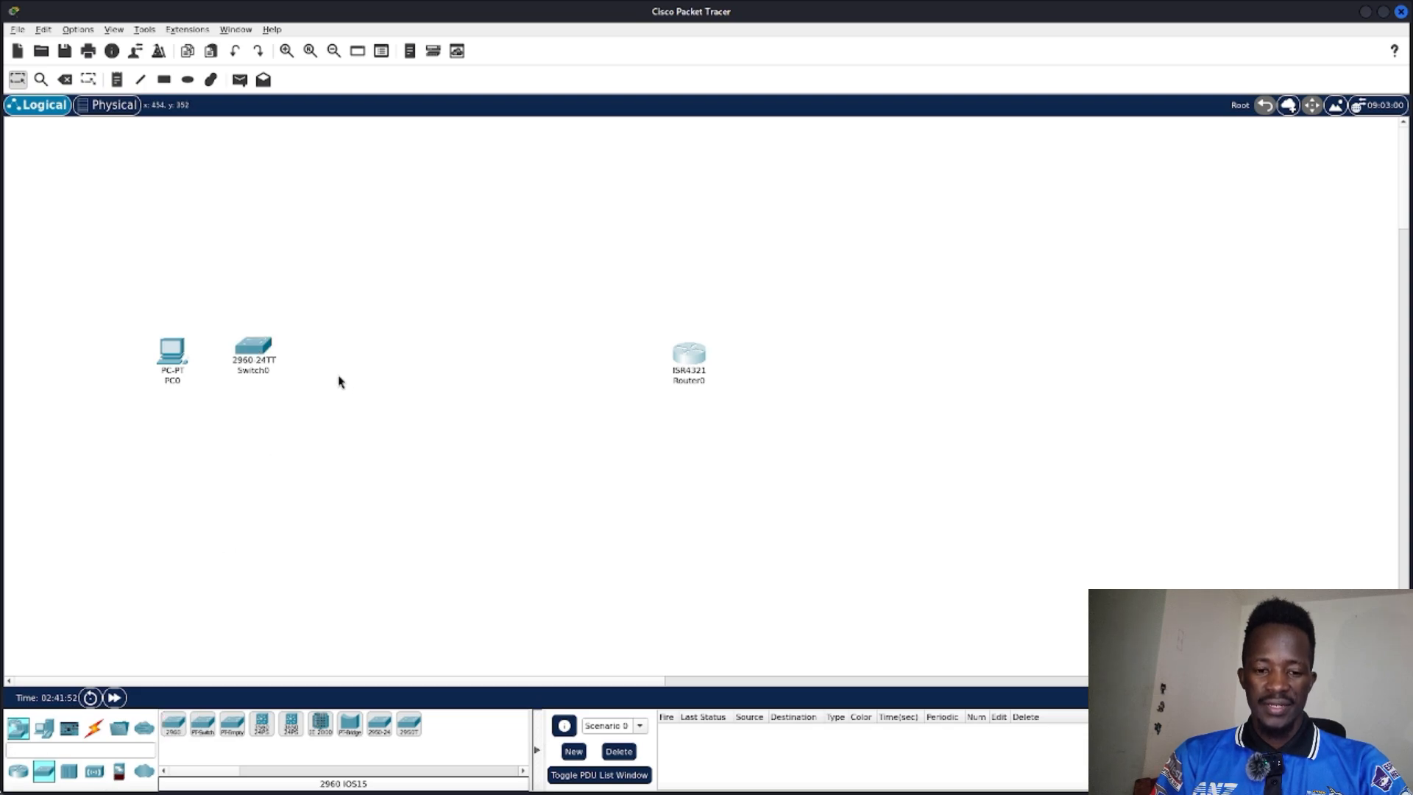
pyautogui.moveTo(693, 358); pyautogui.dragTo(370, 355)
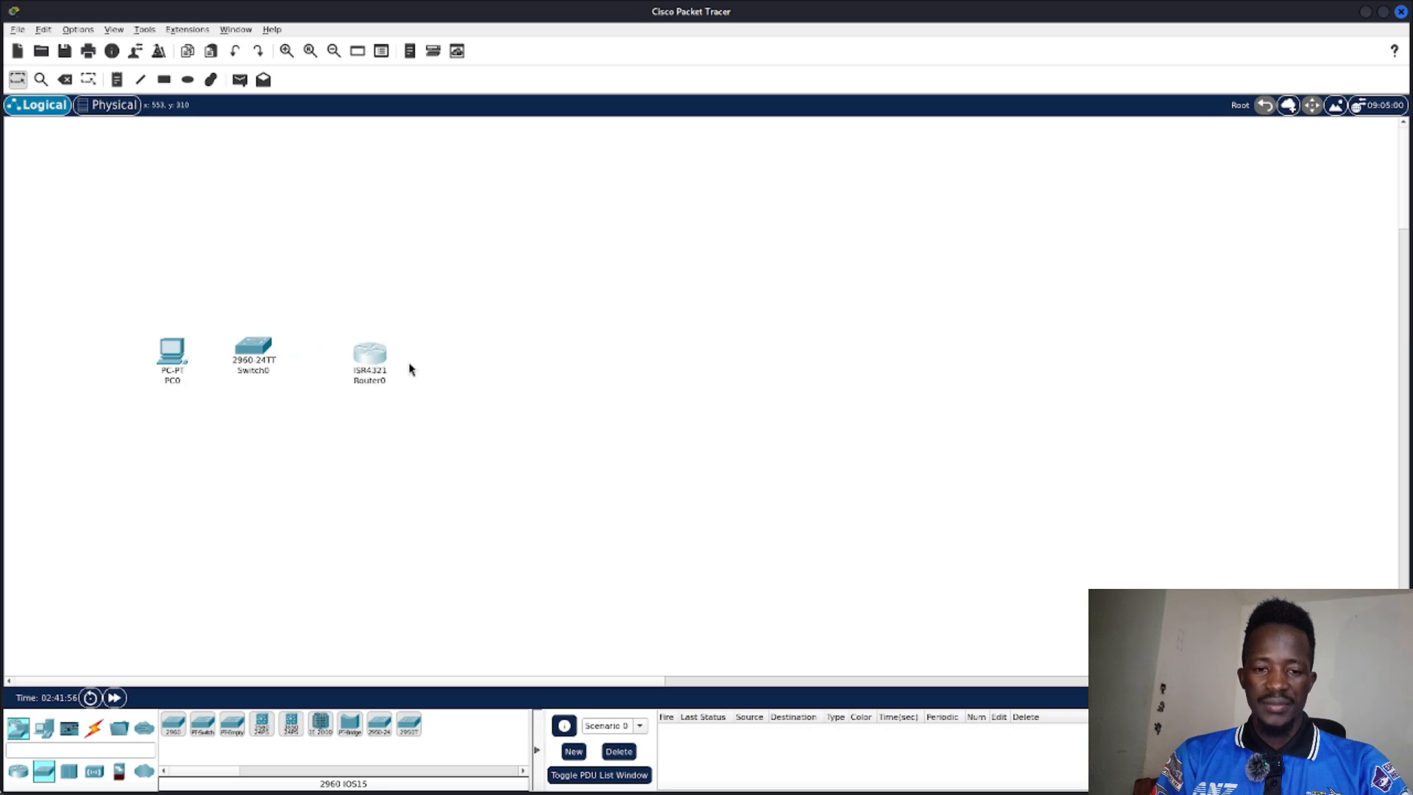
# - Place a second PC to the right of the router, roughly in line with the other devices
pyautogui.click(50, 731)
pyautogui.click(174, 723)
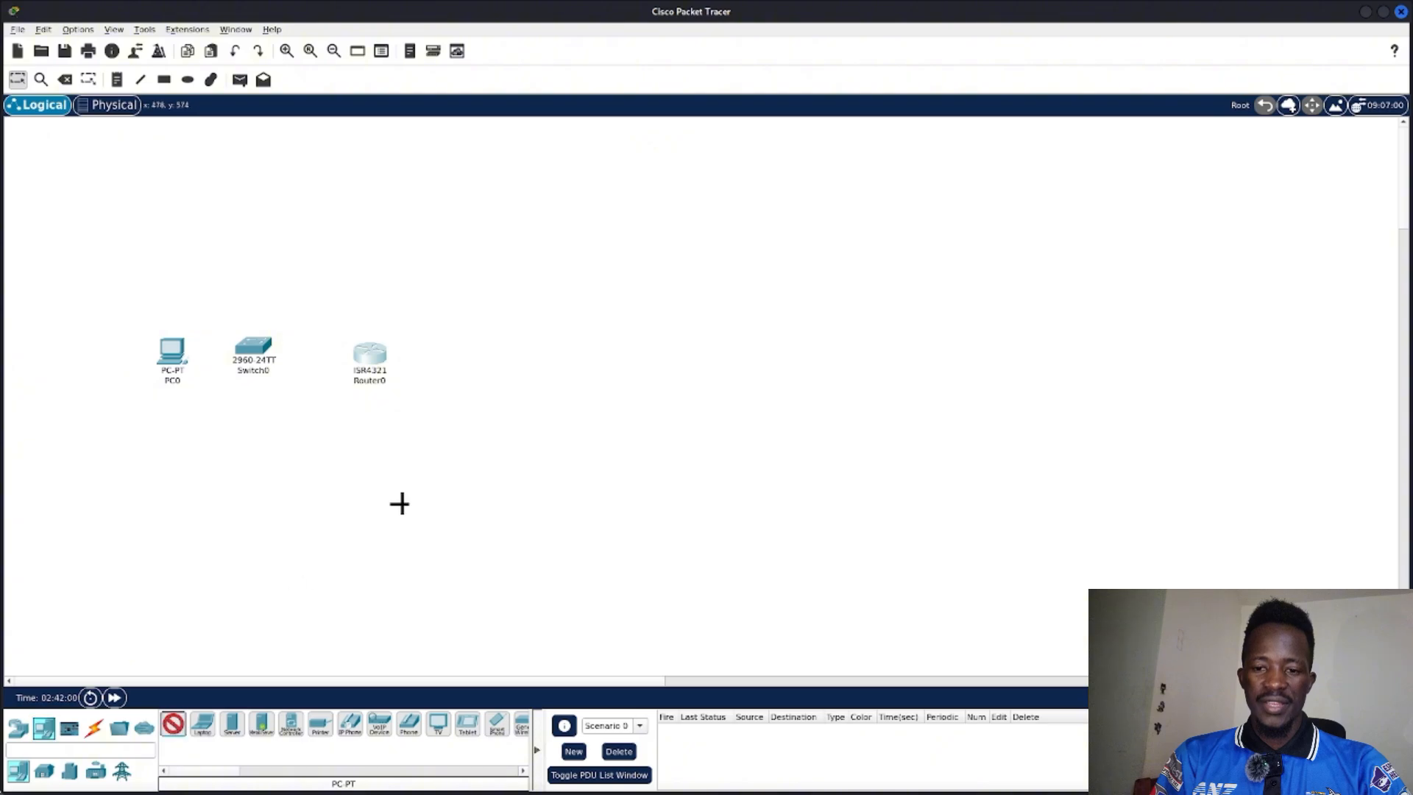
pyautogui.click(519, 365)
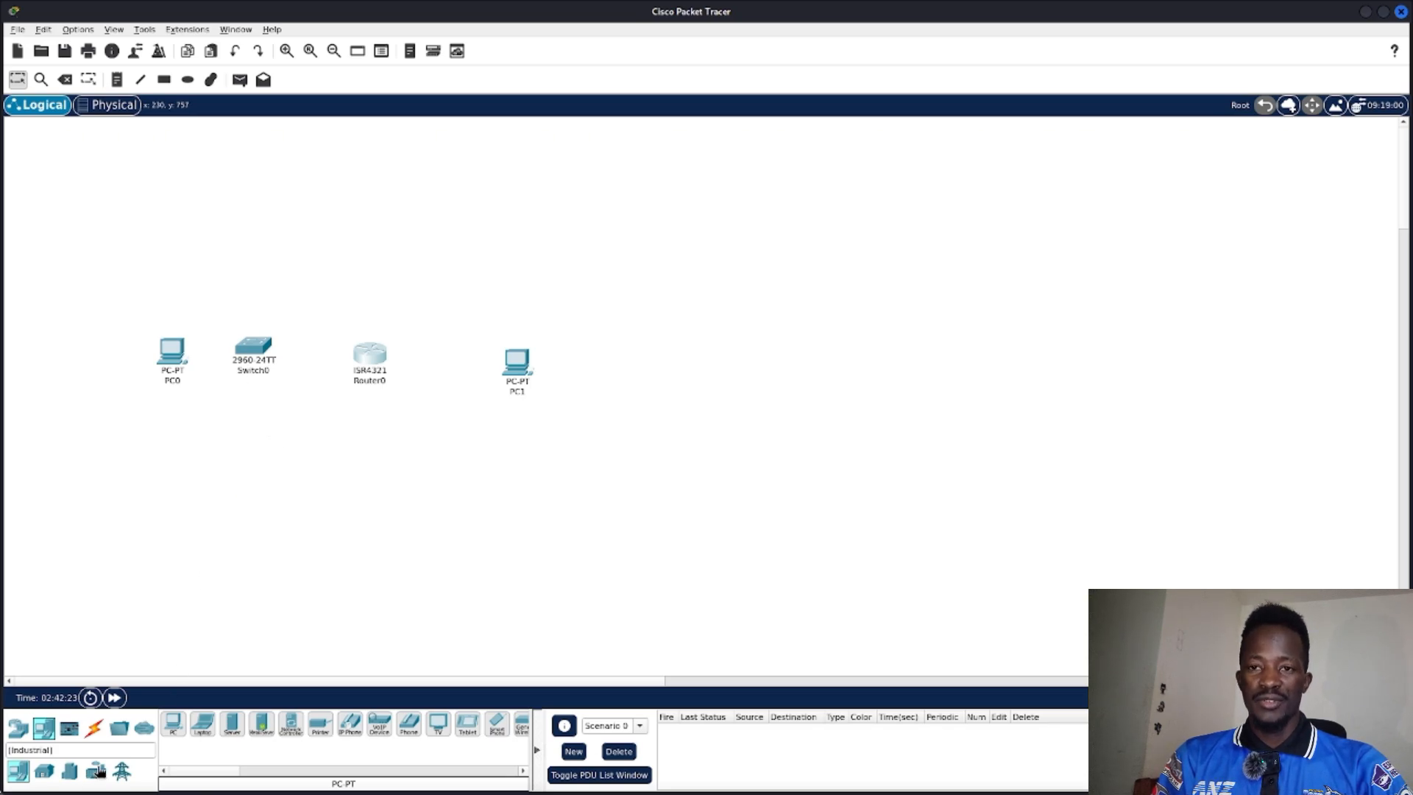
# - Connect PC0's FastEthernet0 port to Switch0's FastEthernet0/1 port with a copper straight-through cable
pyautogui.click(93, 729)
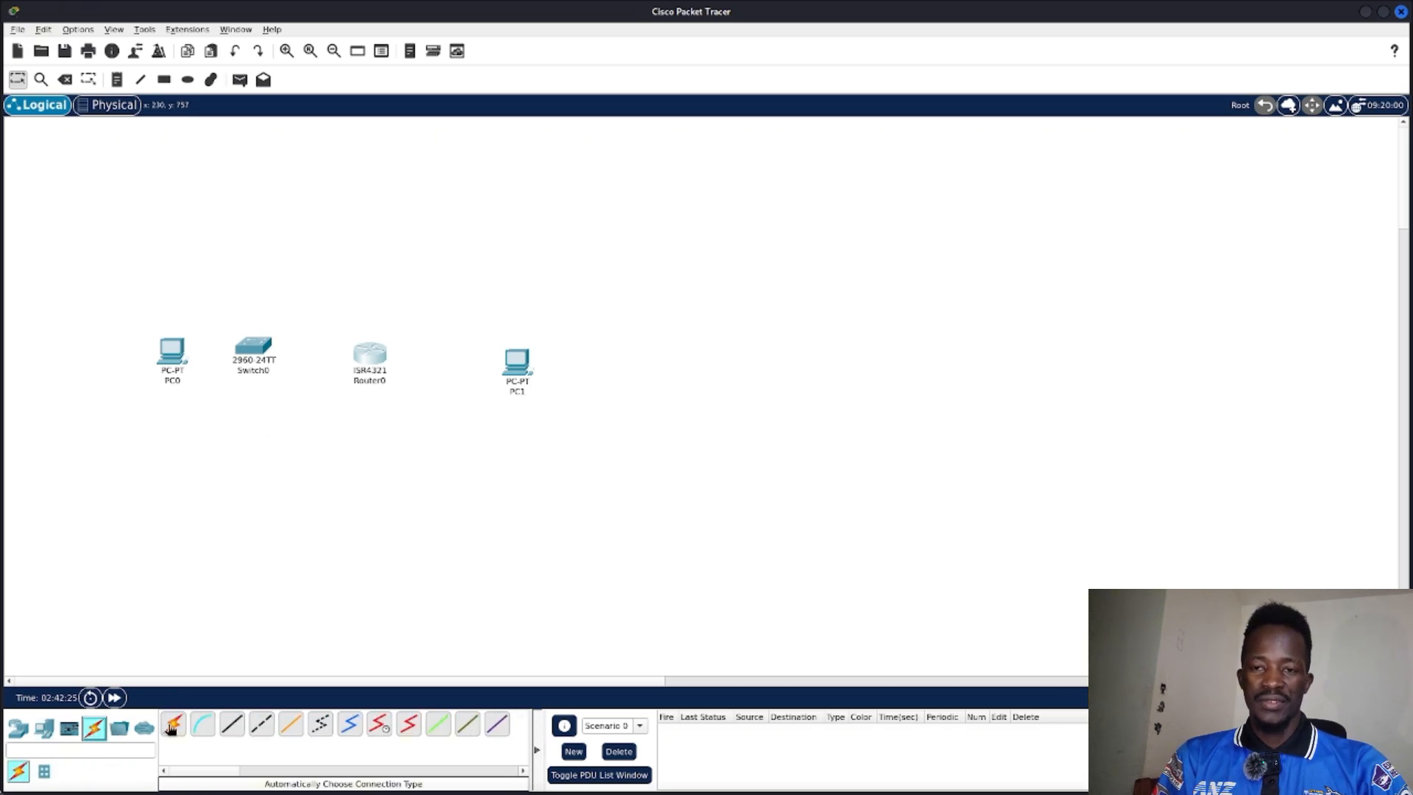
pyautogui.click(230, 724)
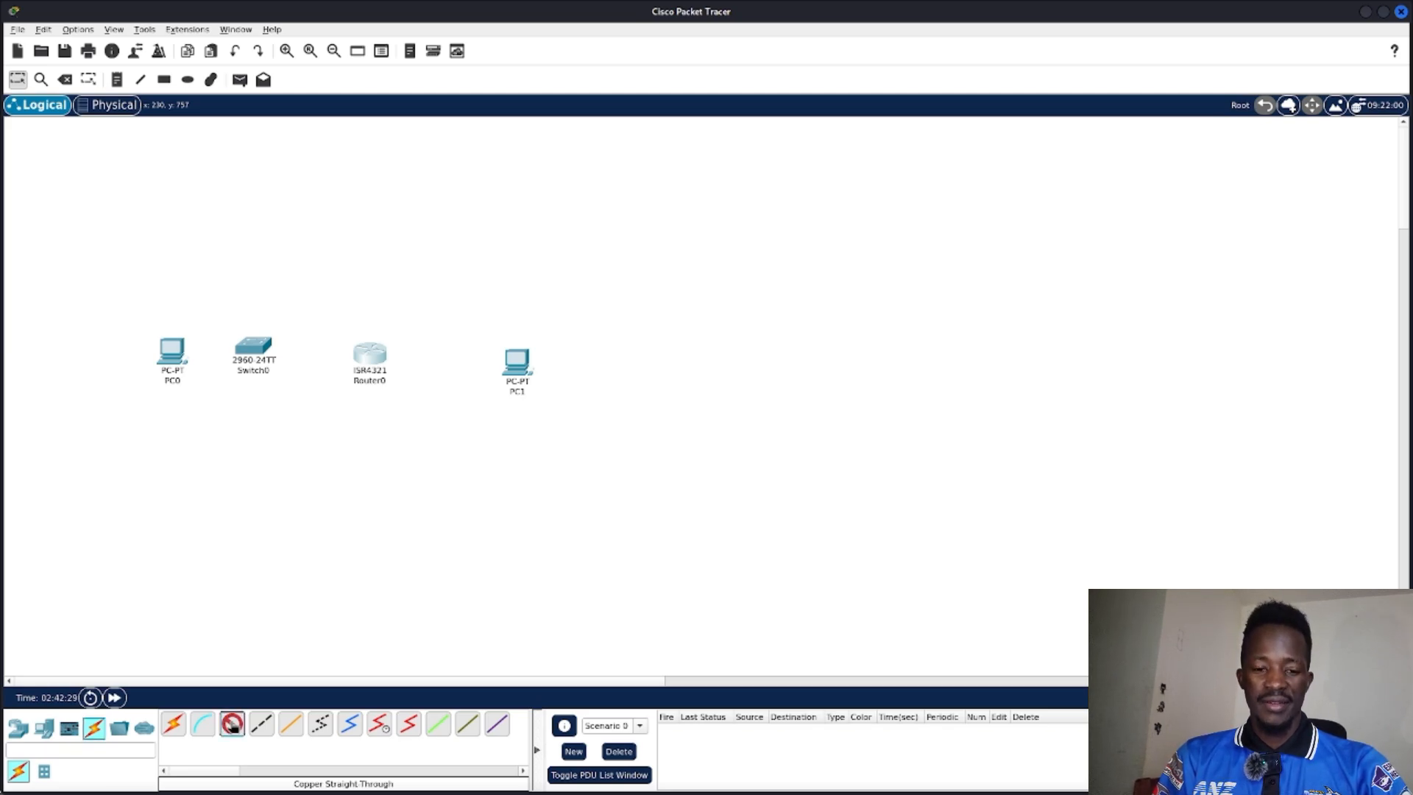
pyautogui.click(178, 349)
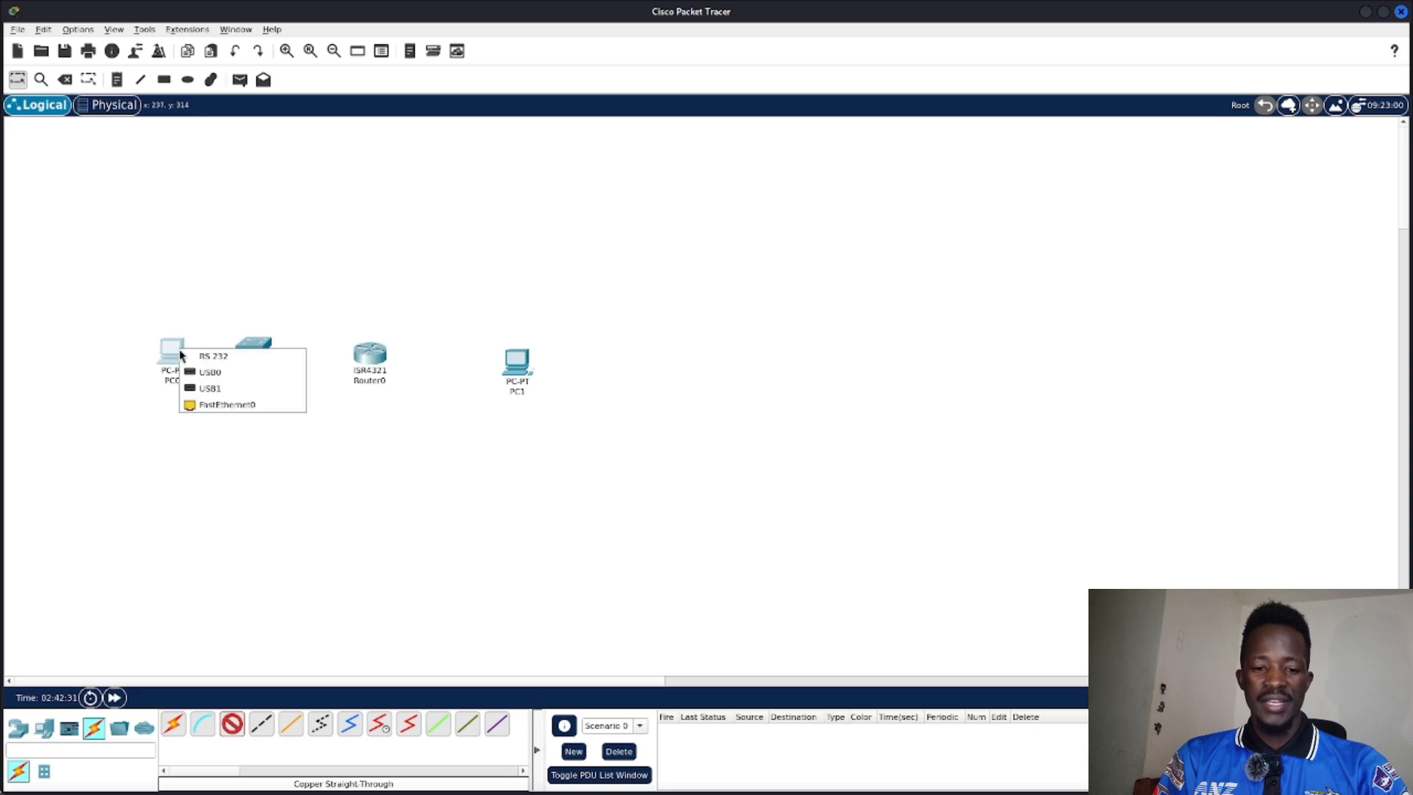
pyautogui.click(259, 403)
pyautogui.click(255, 346)
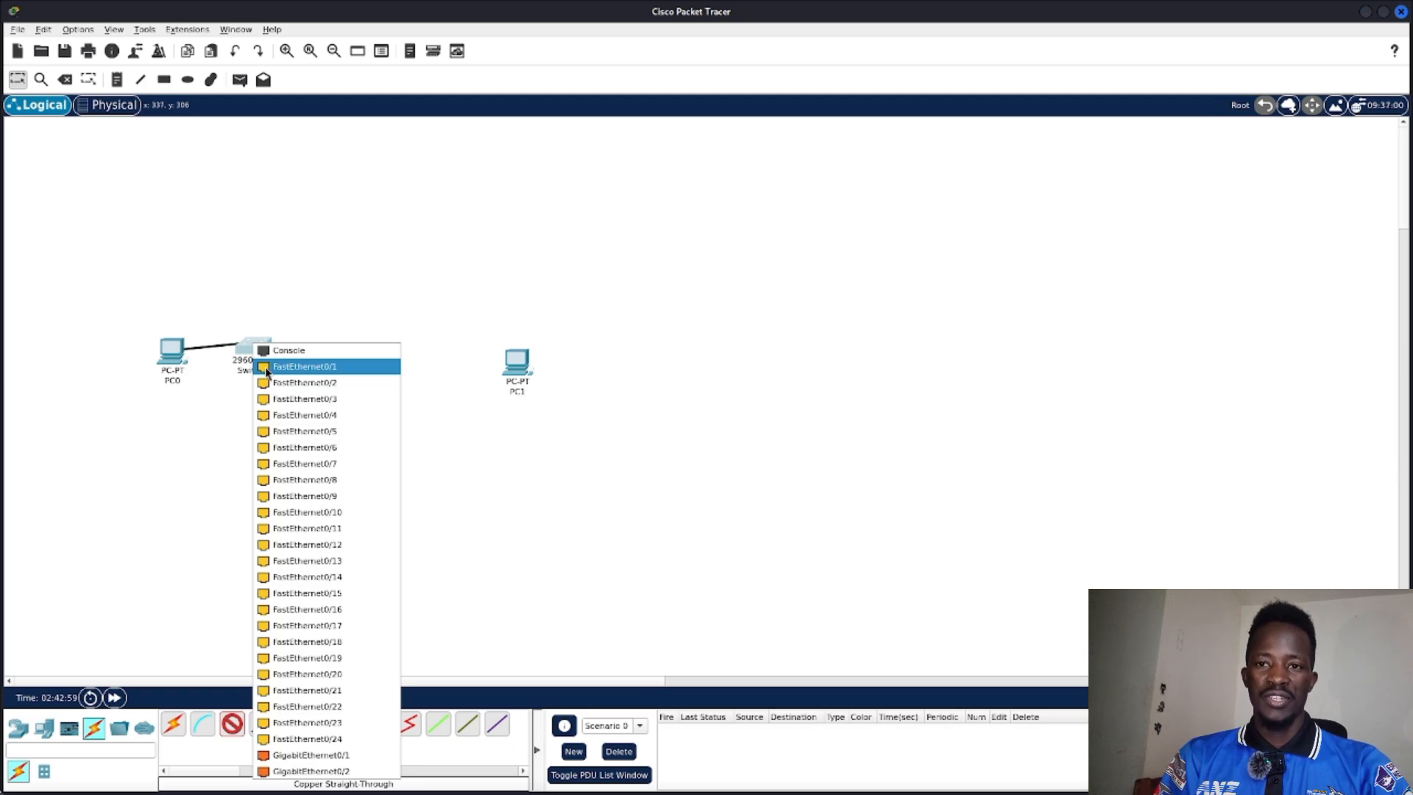
pyautogui.click(302, 367)
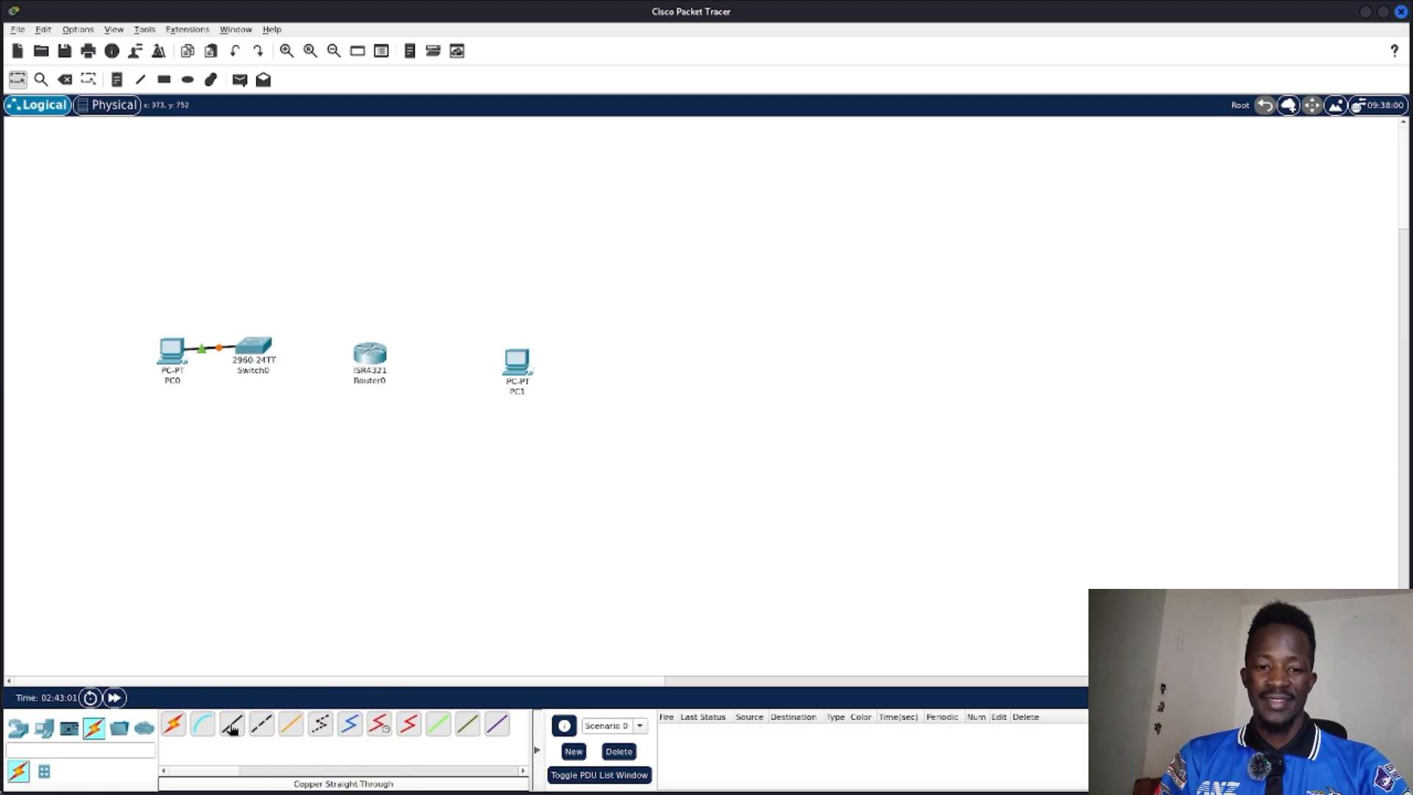
# - Connect Switch0's FastEthernet0/2 port to Router0's GigabitEthernet0/0/0 port with a copper straight-through cable
pyautogui.click(262, 354)
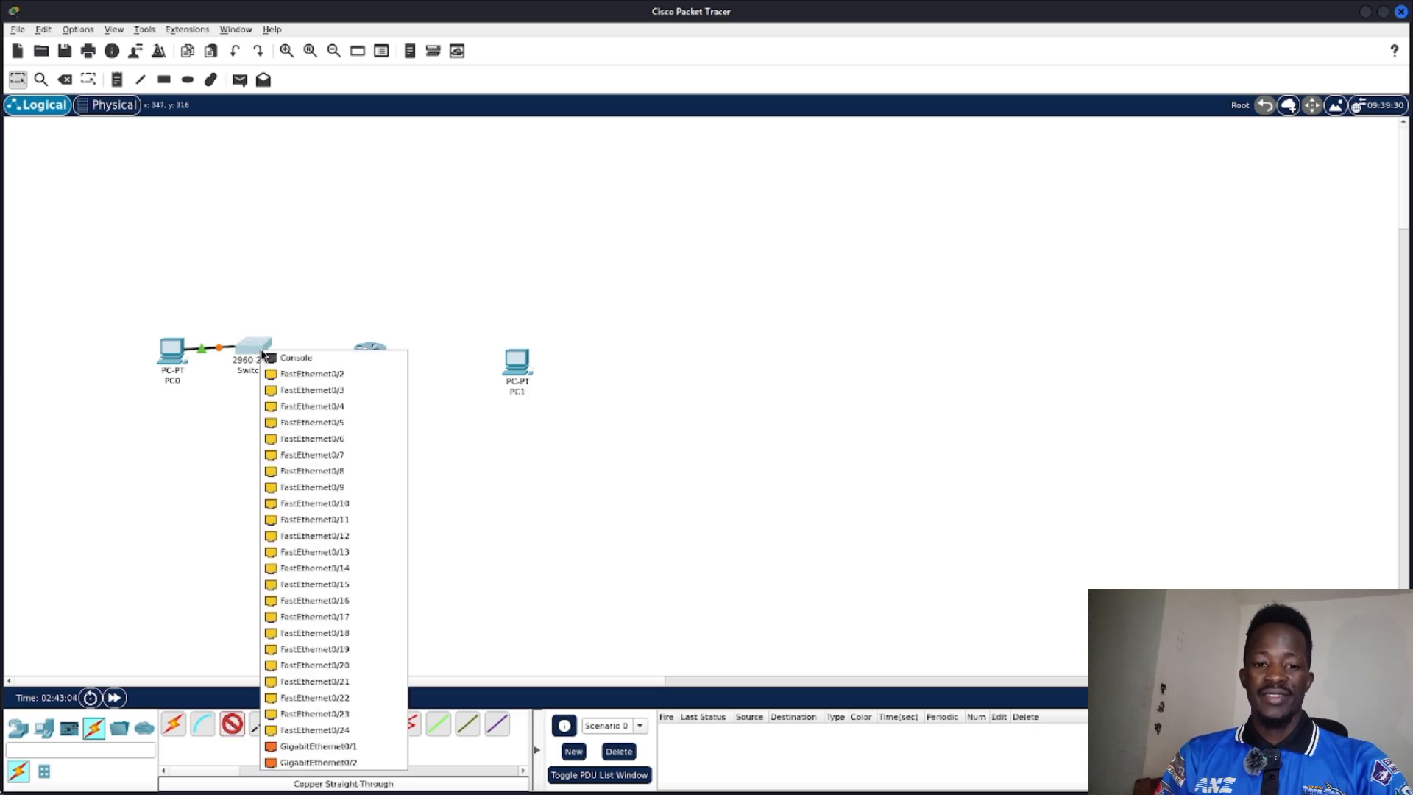
pyautogui.click(328, 376)
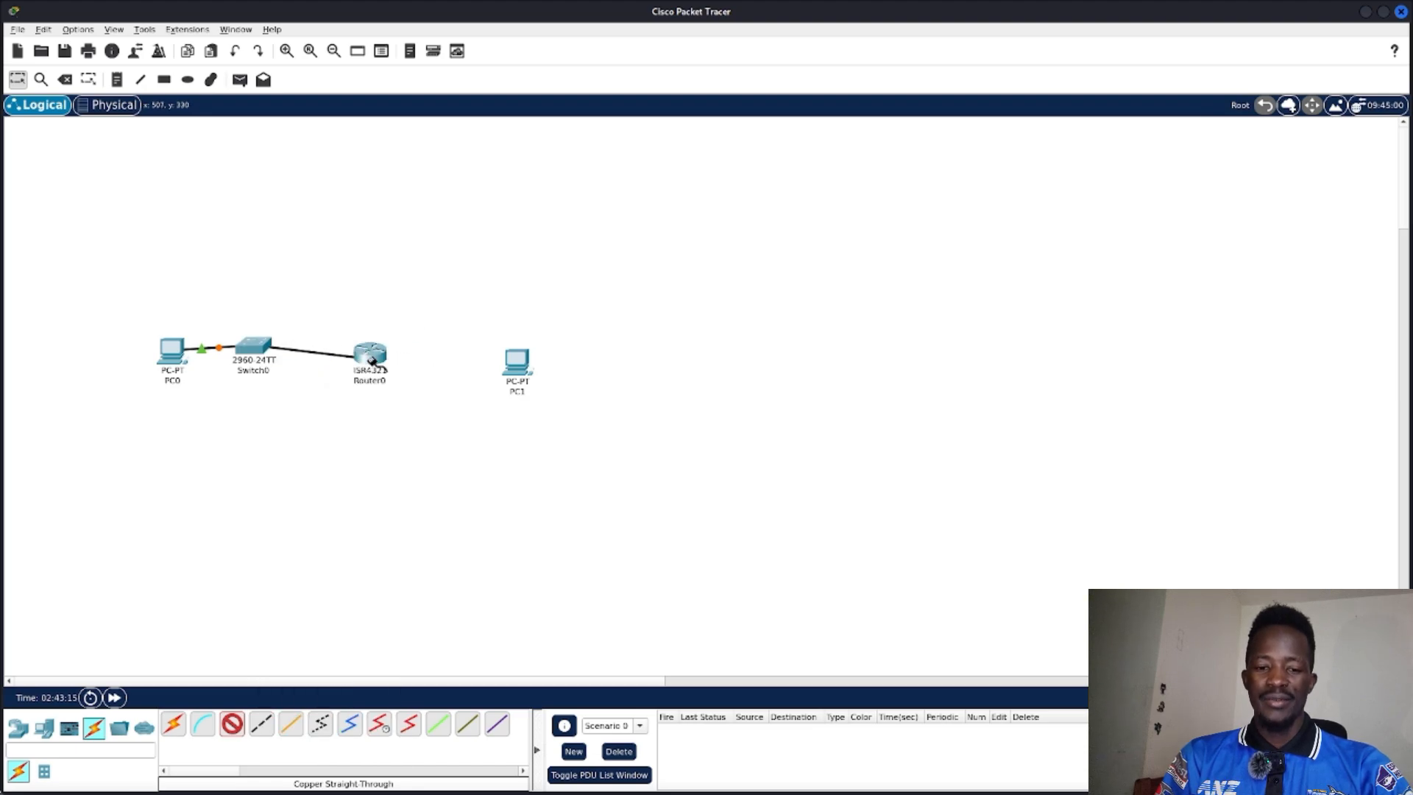
pyautogui.click(366, 361)
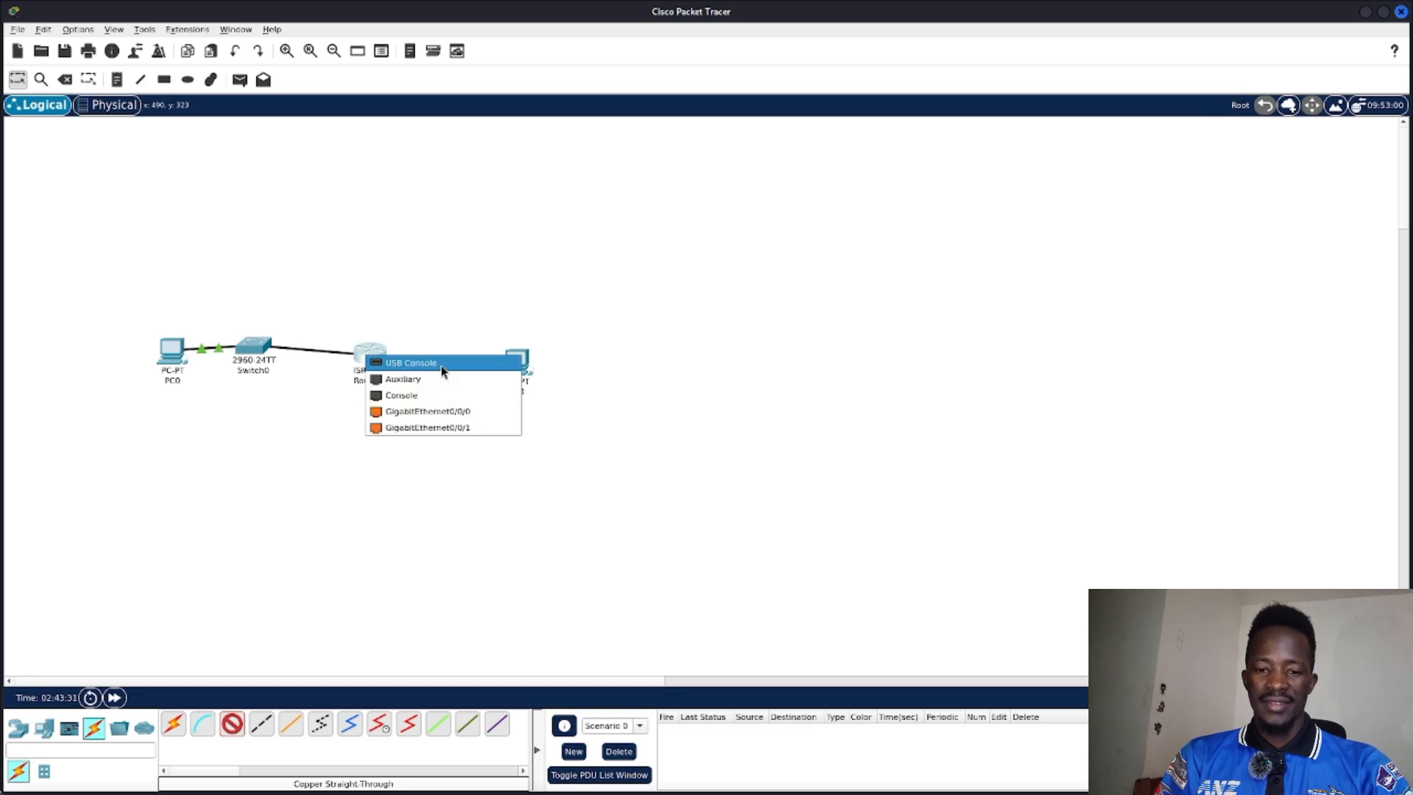
pyautogui.click(440, 412)
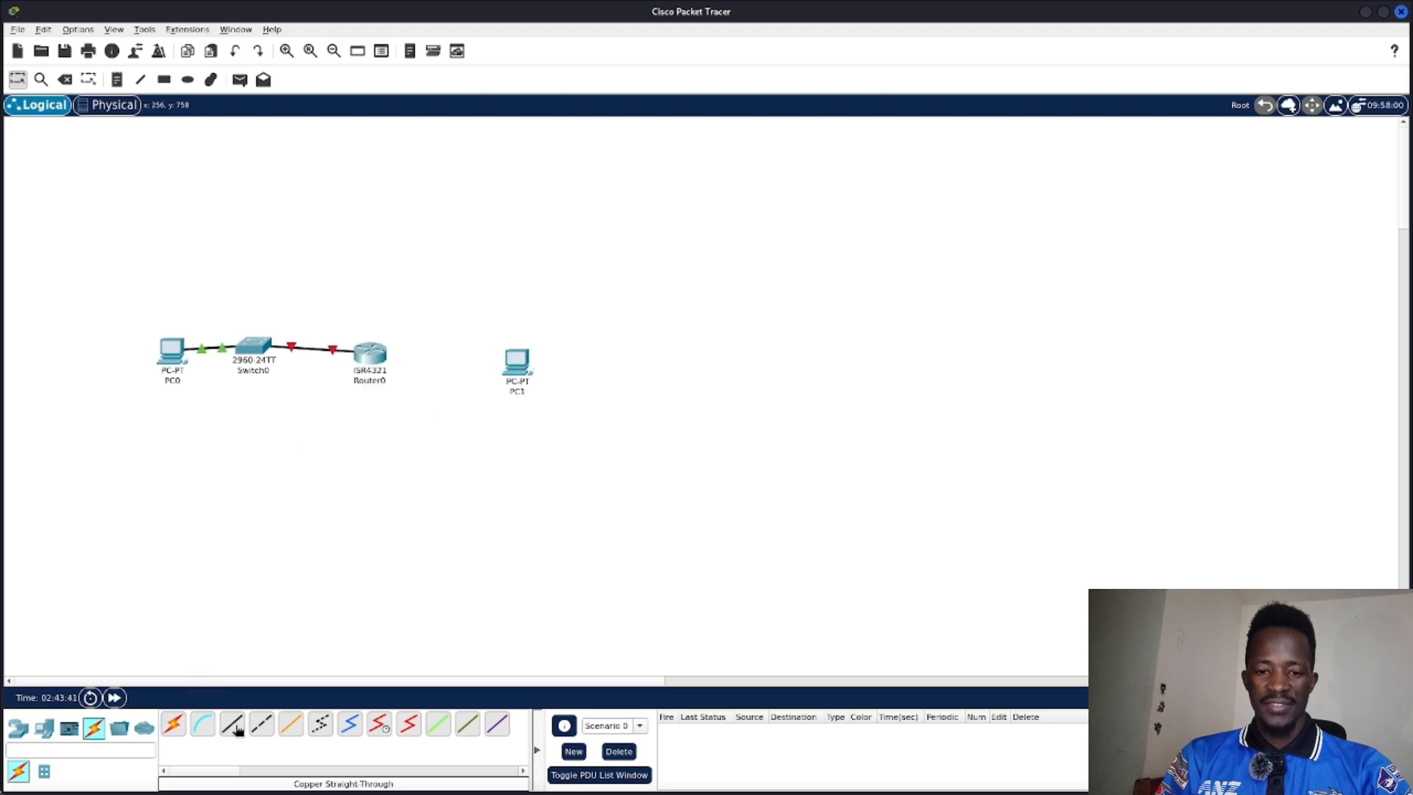
# - Connect Router0's GigabitEthernet0/0/1 port to PC1's FastEthernet0 port with a copper straight-through cable
pyautogui.click(235, 728)
pyautogui.click(388, 357)
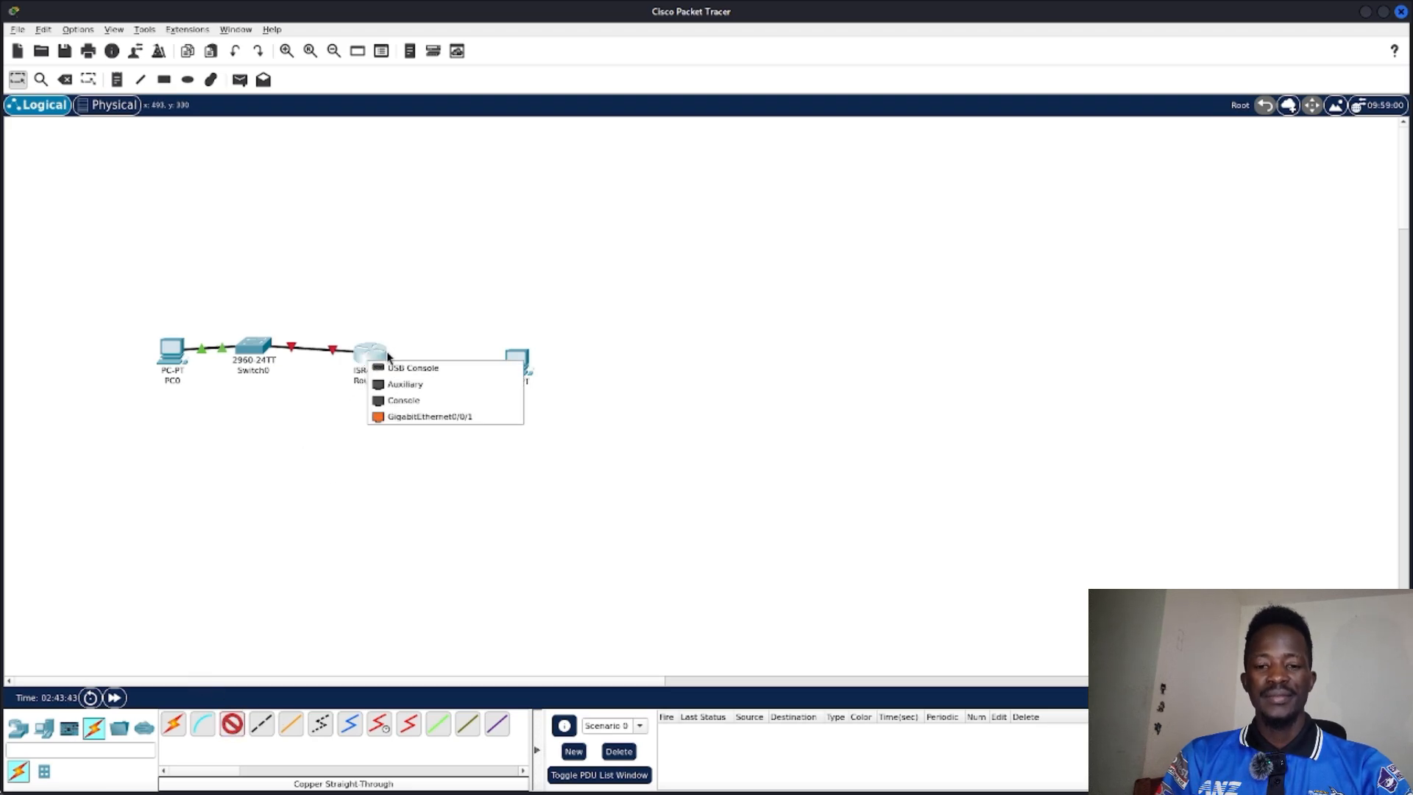
pyautogui.click(458, 417)
pyautogui.click(517, 364)
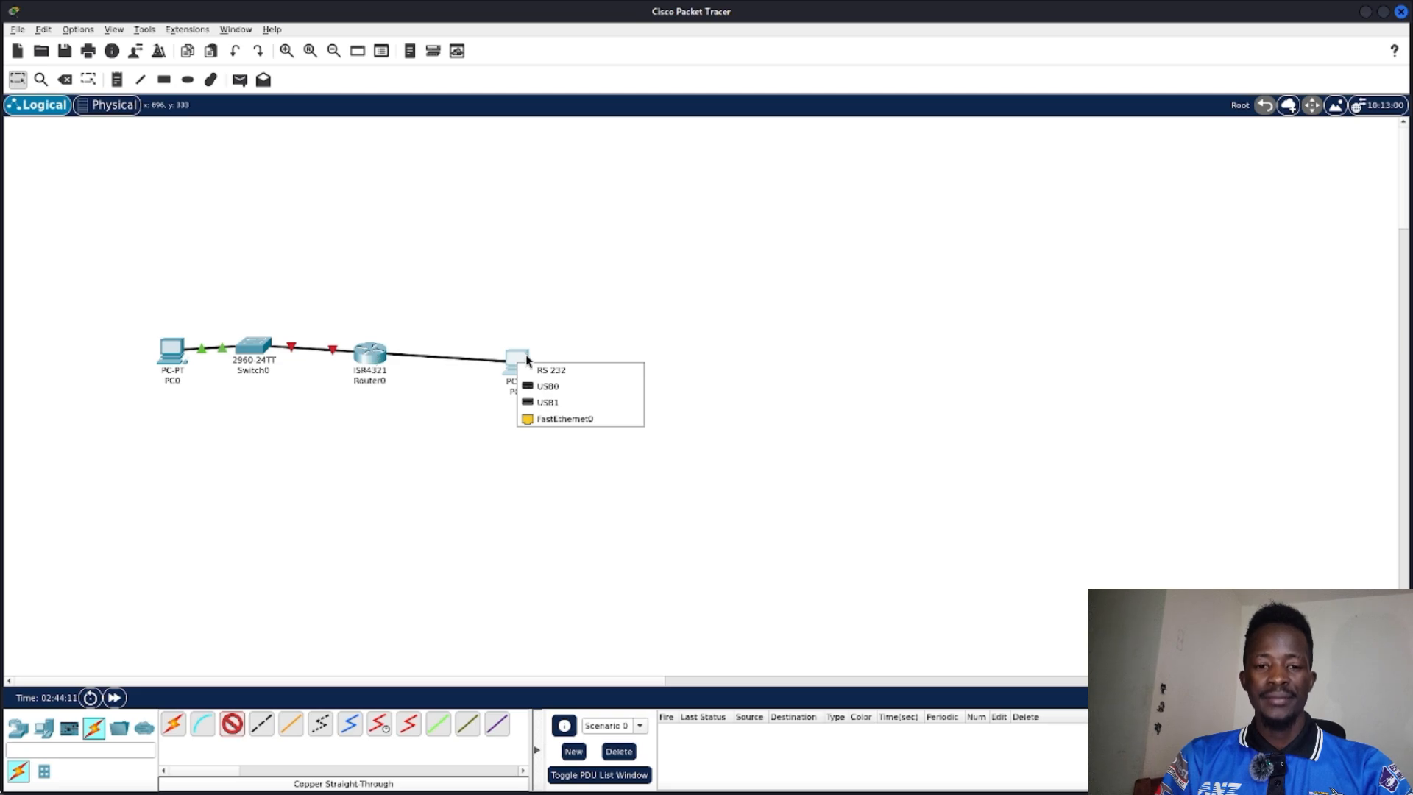
pyautogui.click(565, 419)
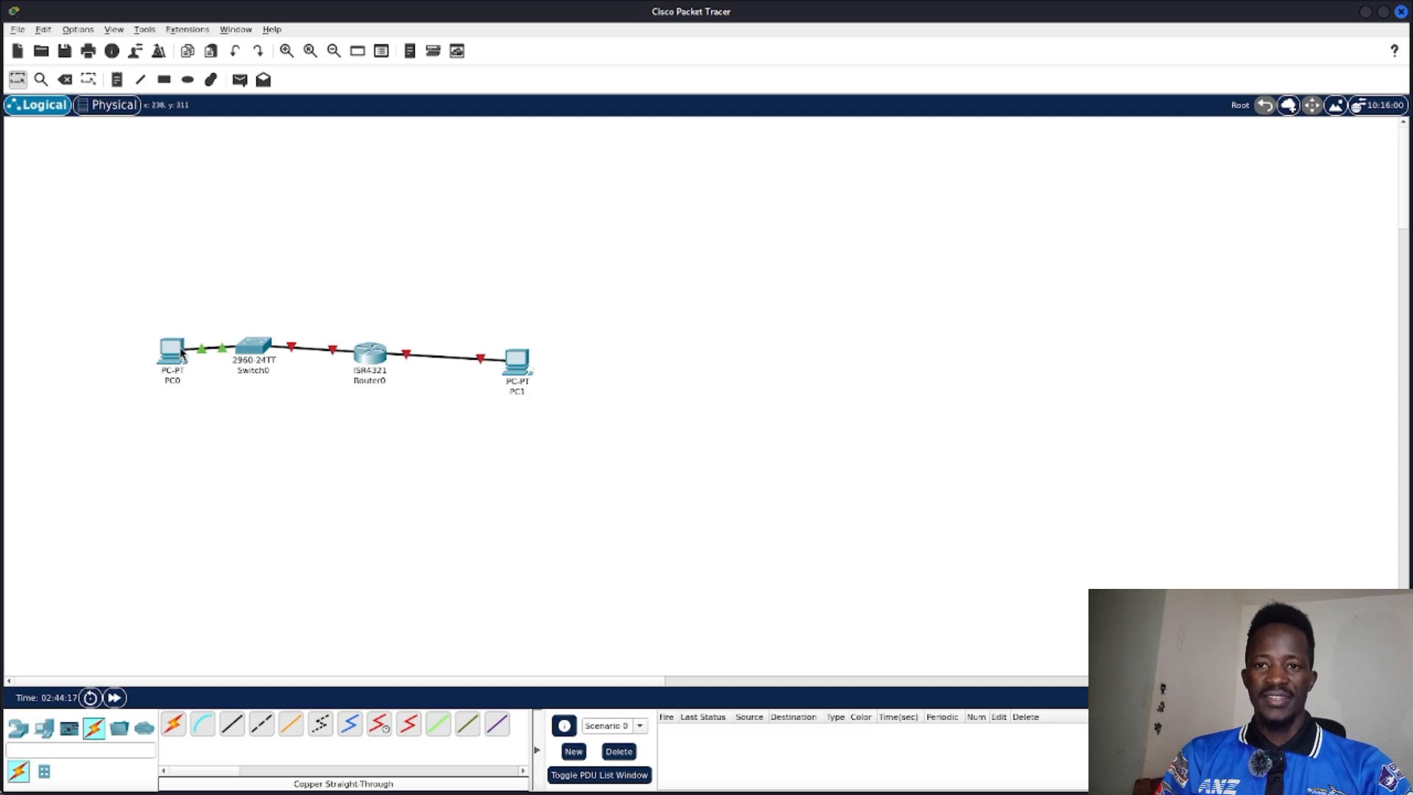
pyautogui.moveTo(177, 351)
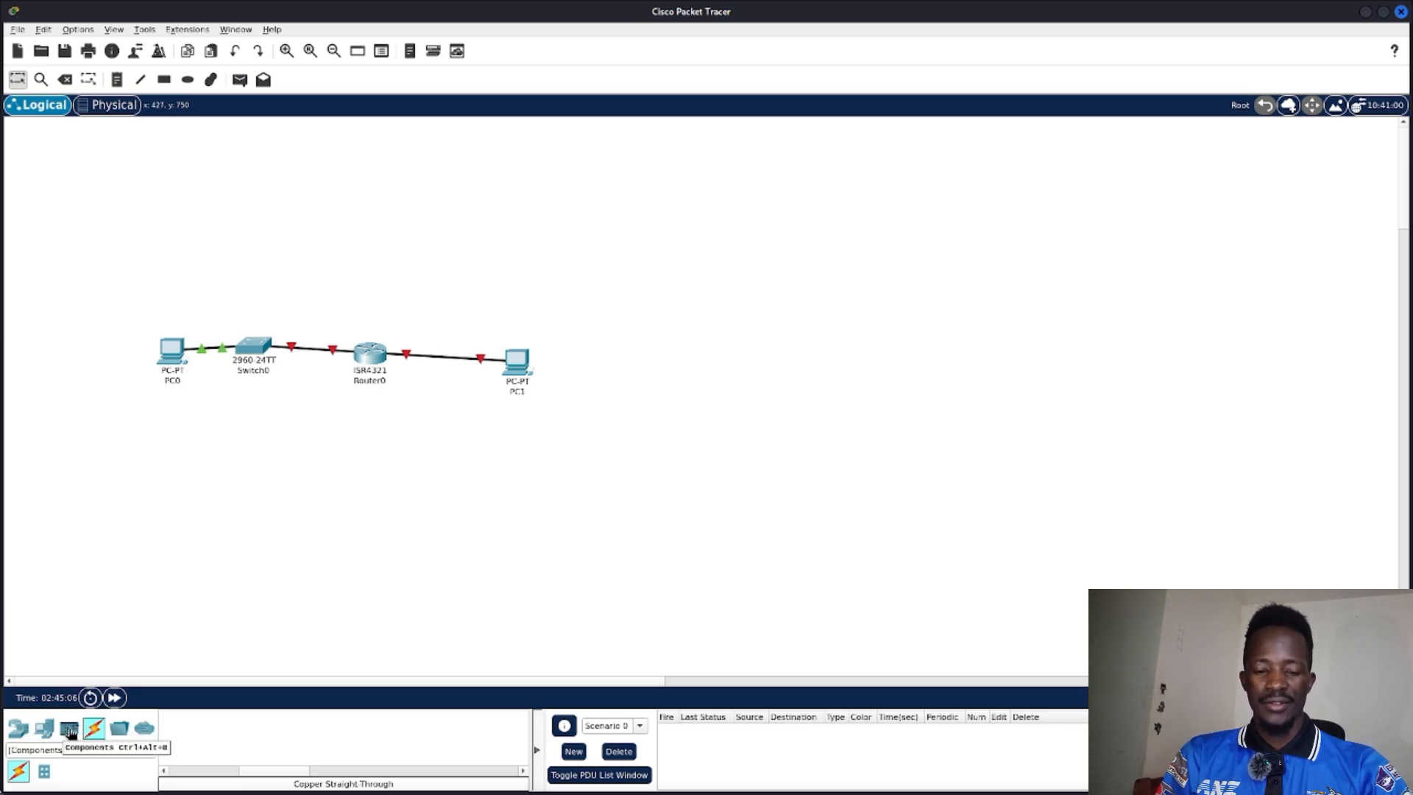
pyautogui.click(146, 732)
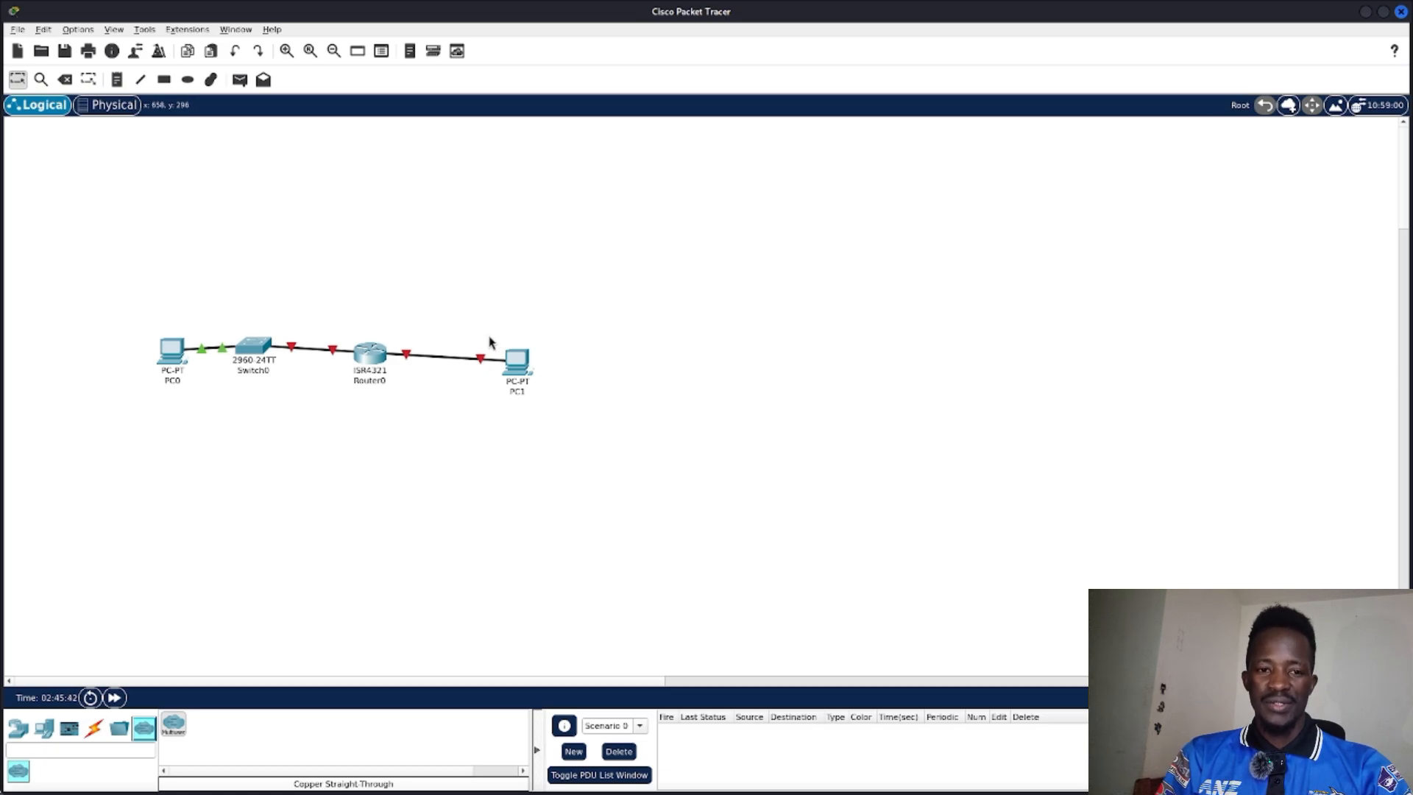
pyautogui.moveTo(184, 348)
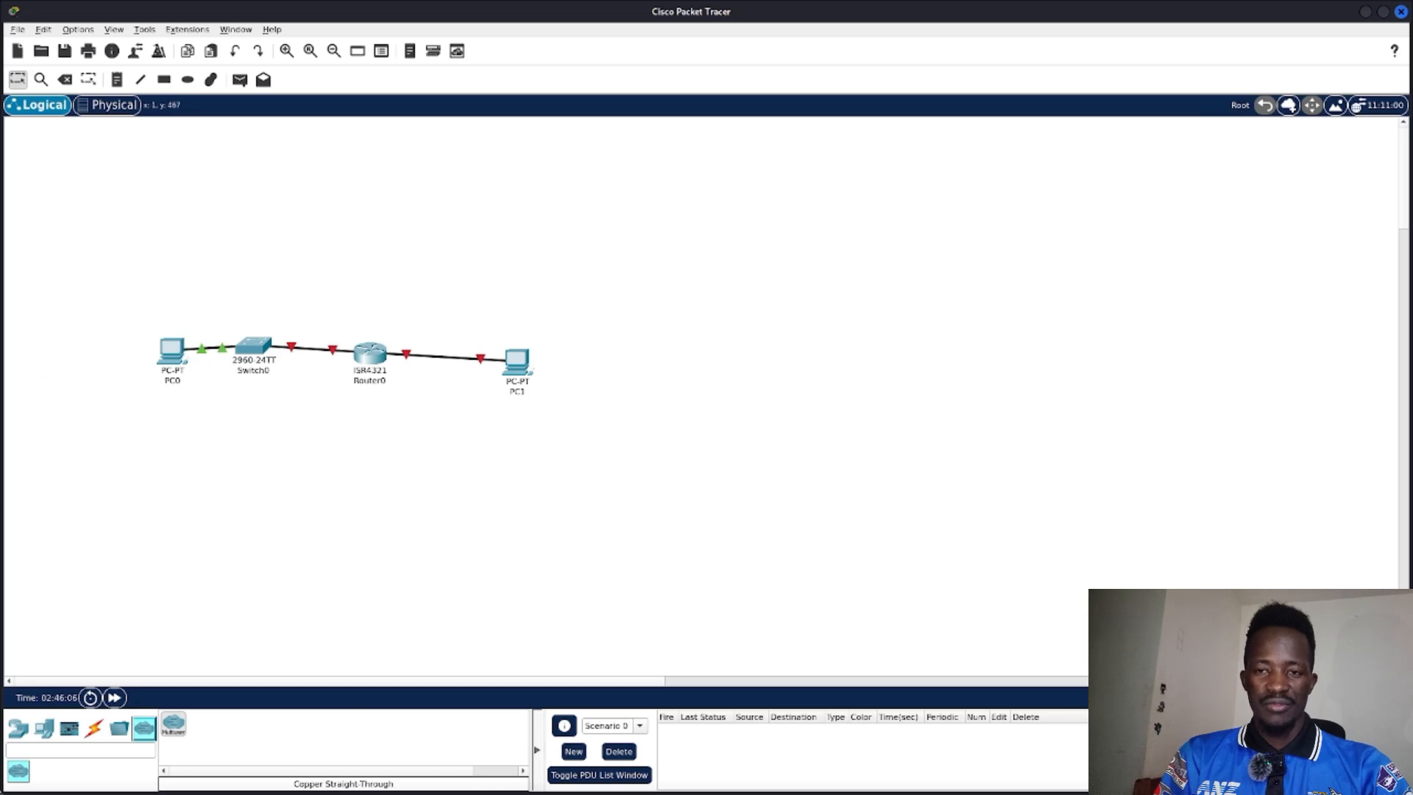
pyautogui.click(364, 786)
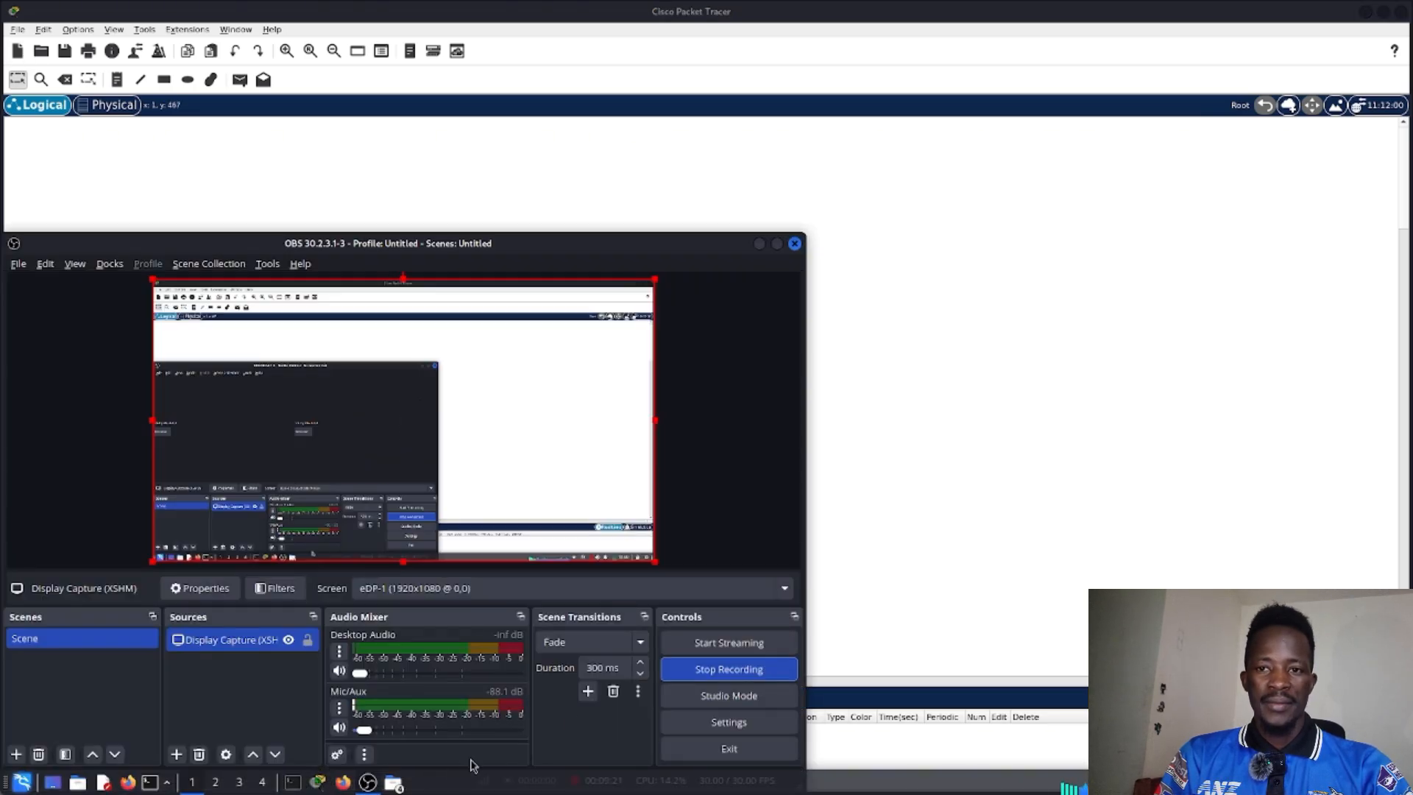